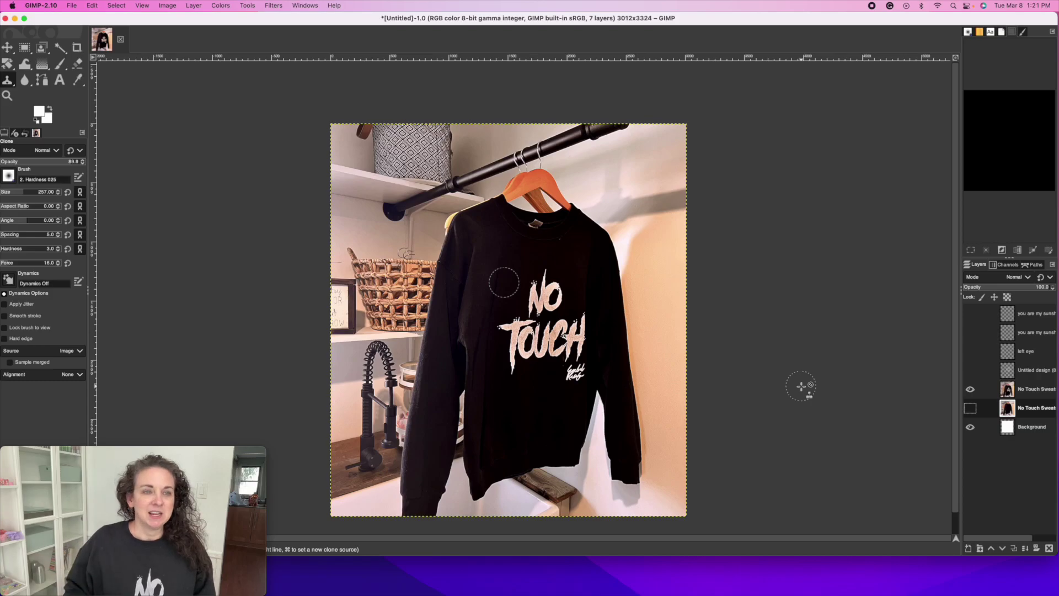
# - Uncover the desktop and open the No Touch Sweatshirt image file in Preview
pyautogui.moveTo(819, 591)
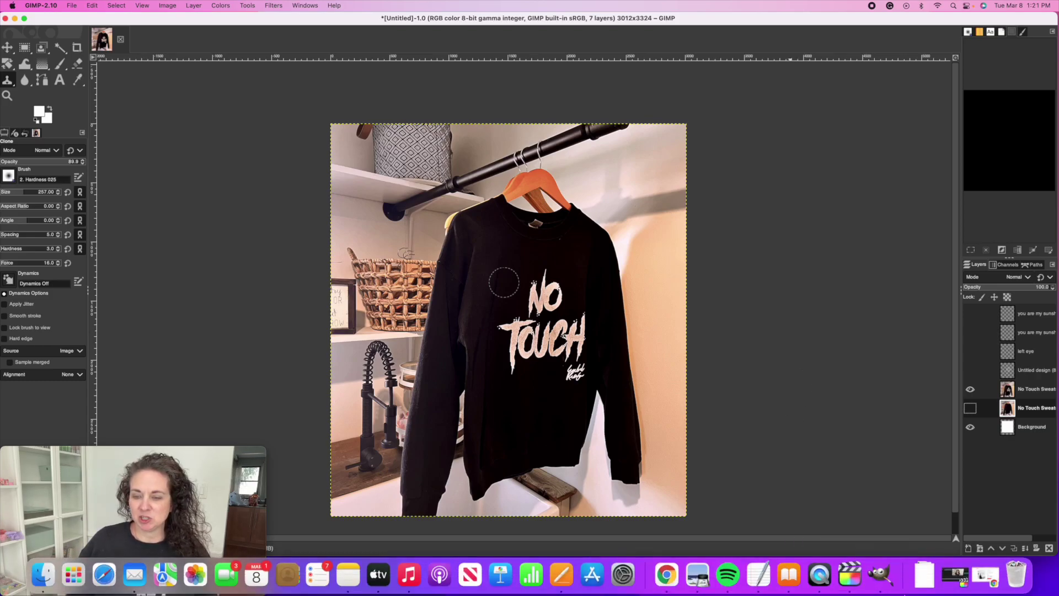
pyautogui.moveTo(885, 20); pyautogui.dragTo(665, 40)
pyautogui.doubleClick(910, 192)
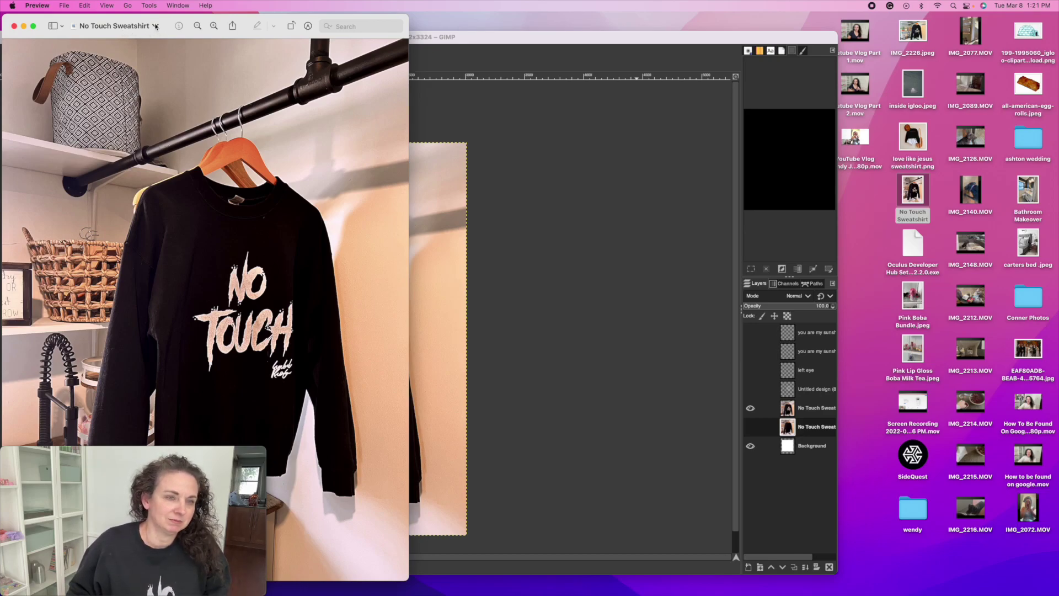
# - Add the tags "david rose" and "no touch" in the sweatshirt image's file details
pyautogui.click(156, 26)
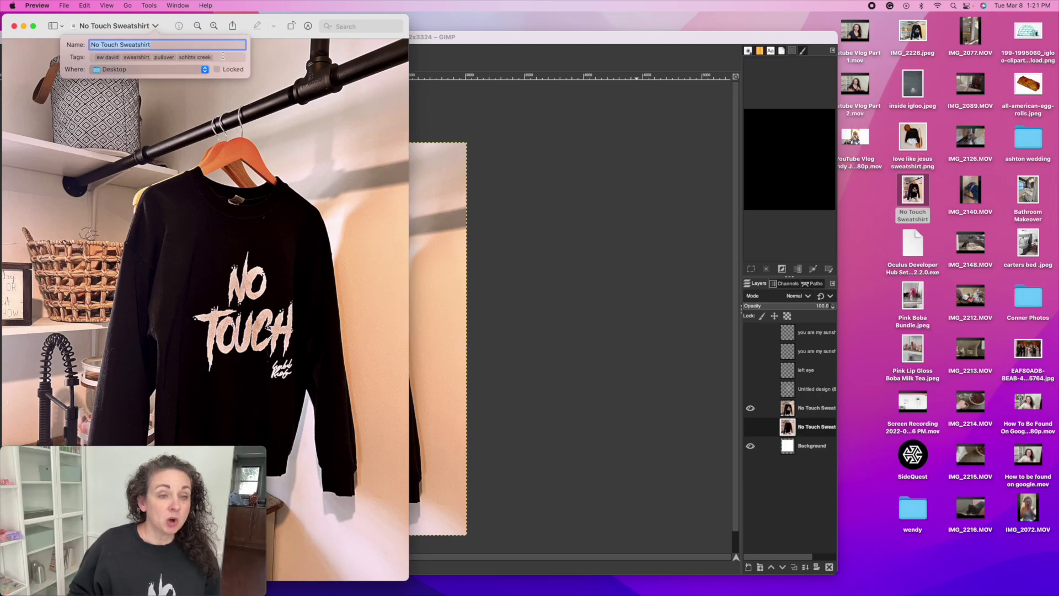
pyautogui.click(223, 57)
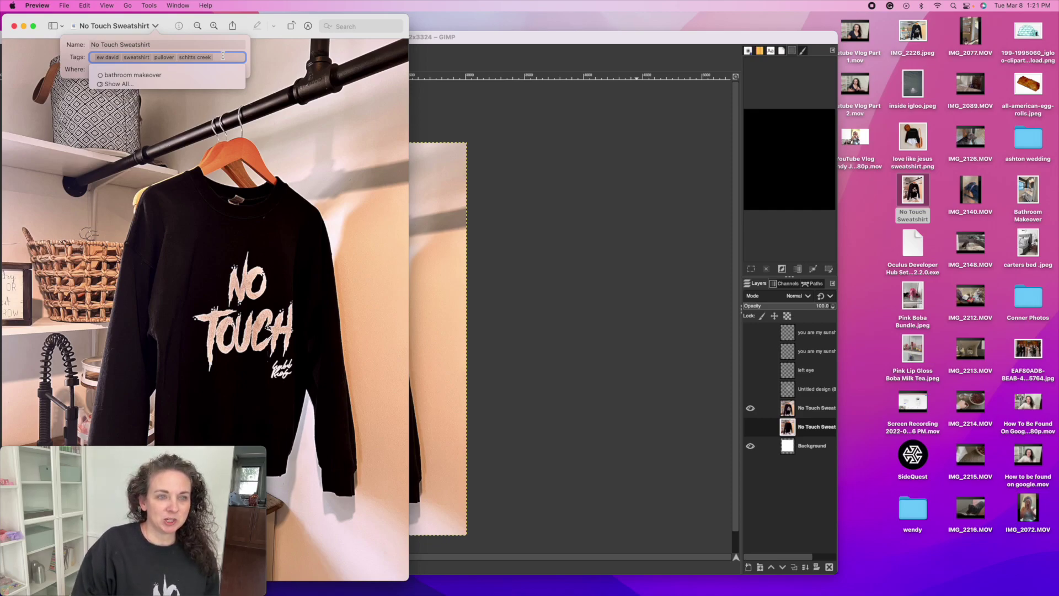
pyautogui.write('david rose, no touch')
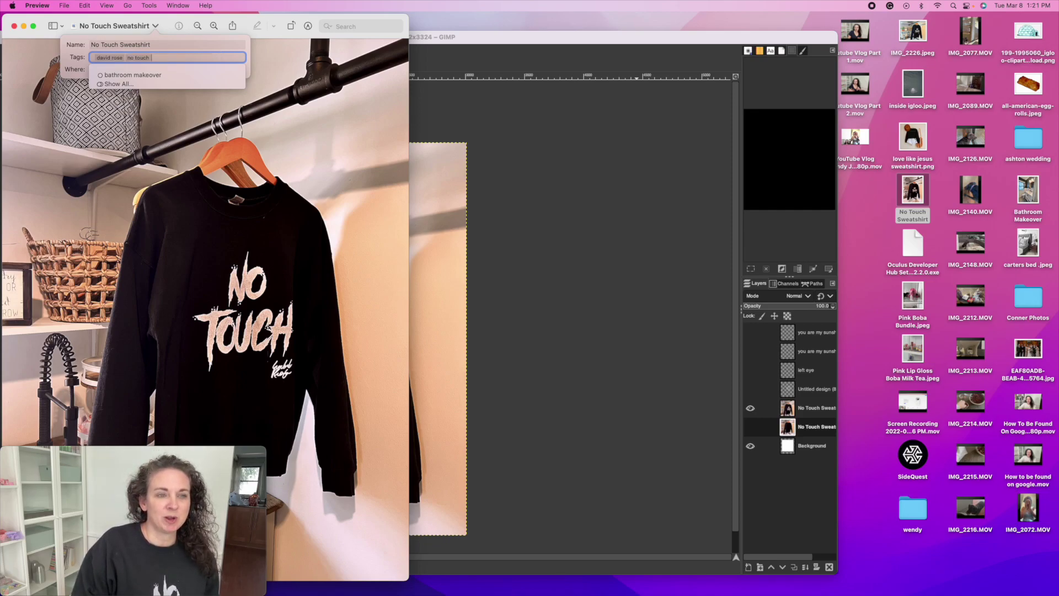
pyautogui.press('Down')
pyautogui.press('BackSpace')
pyautogui.press('BackSpace')
pyautogui.press('BackSpace')
pyautogui.press('BackSpace')
pyautogui.press('BackSpace')
pyautogui.press('BackSpace')
pyautogui.press('BackSpace')
pyautogui.press('BackSpace')
pyautogui.press('BackSpace')
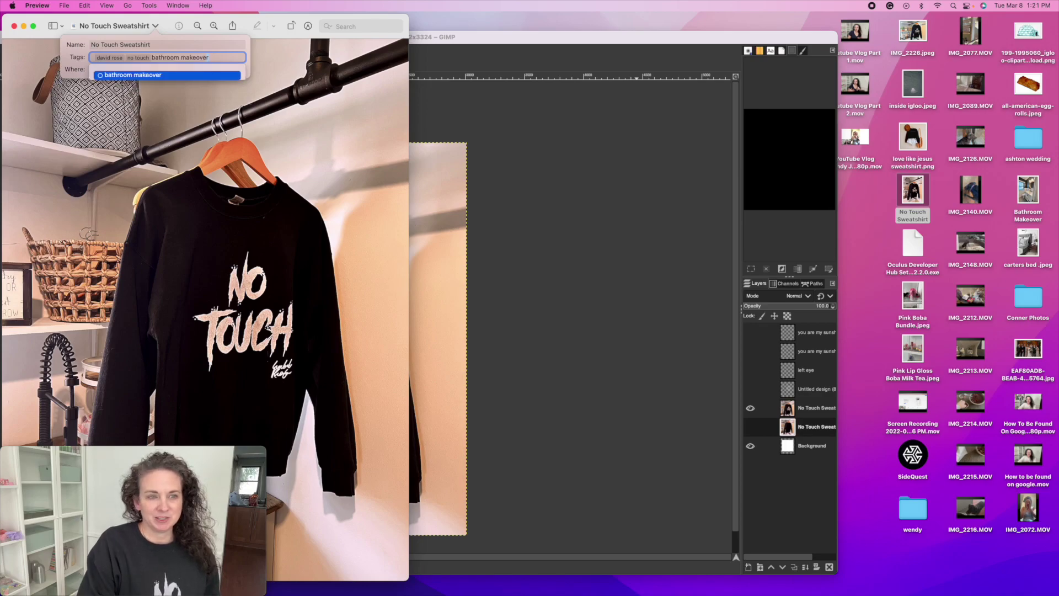
pyautogui.press('BackSpace')
pyautogui.press('BackSpace')
pyautogui.press('BackSpace')
pyautogui.press('BackSpace')
pyautogui.press('BackSpace')
pyautogui.press('BackSpace')
pyautogui.press('BackSpace')
pyautogui.press('BackSpace')
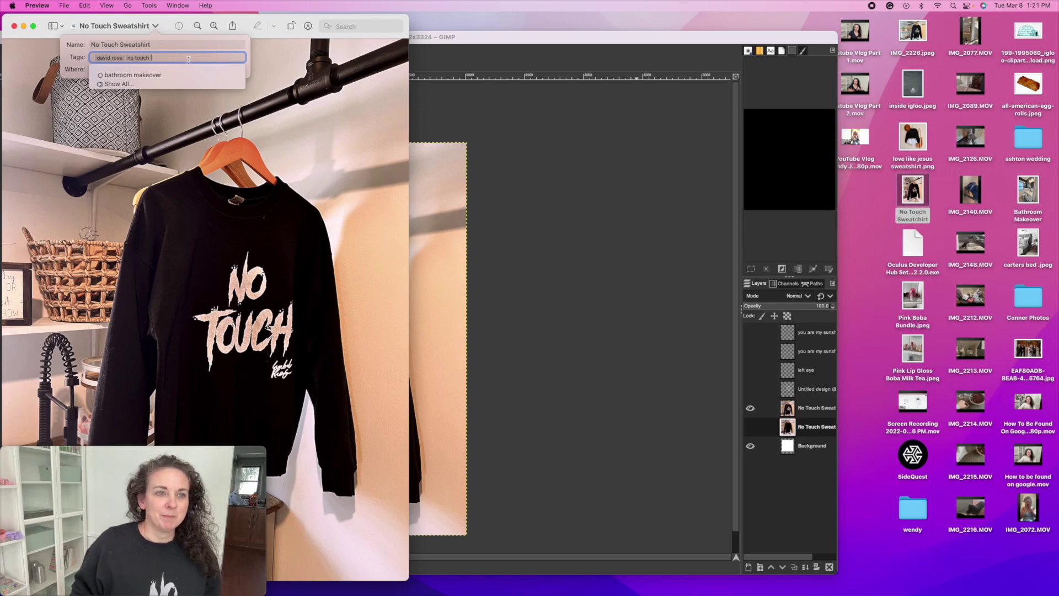
# - Leave the file details, inspect the photo's Adjust Color settings and close the photo
pyautogui.click(183, 44)
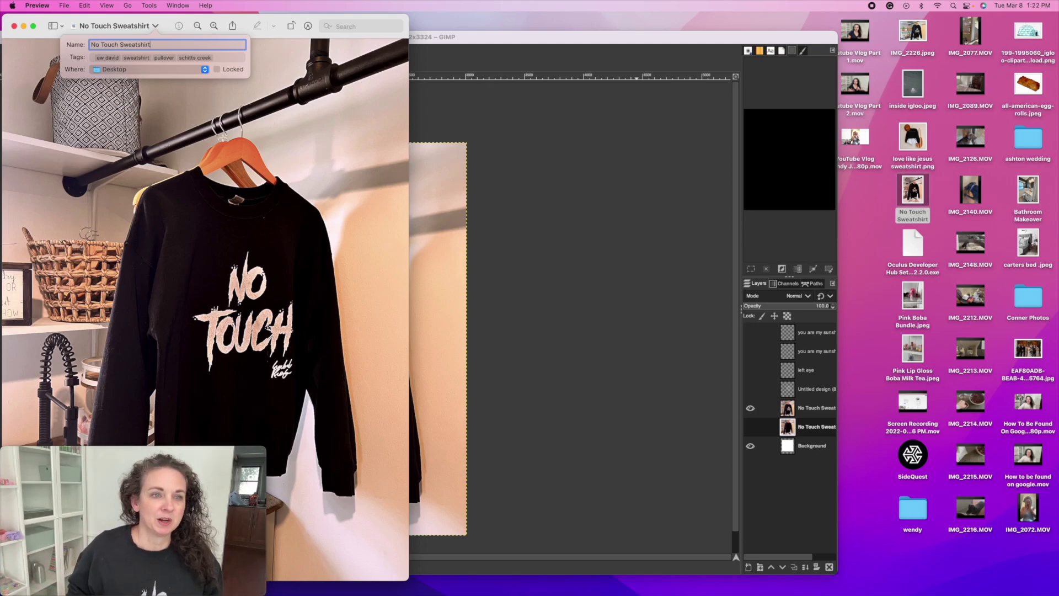
pyautogui.click(158, 25)
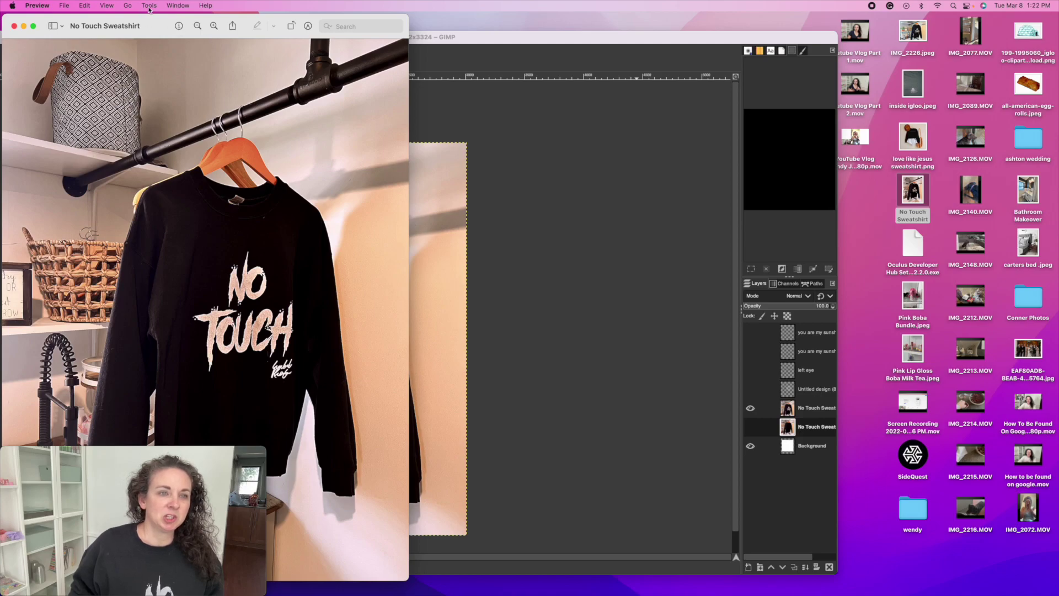
pyautogui.click(149, 5)
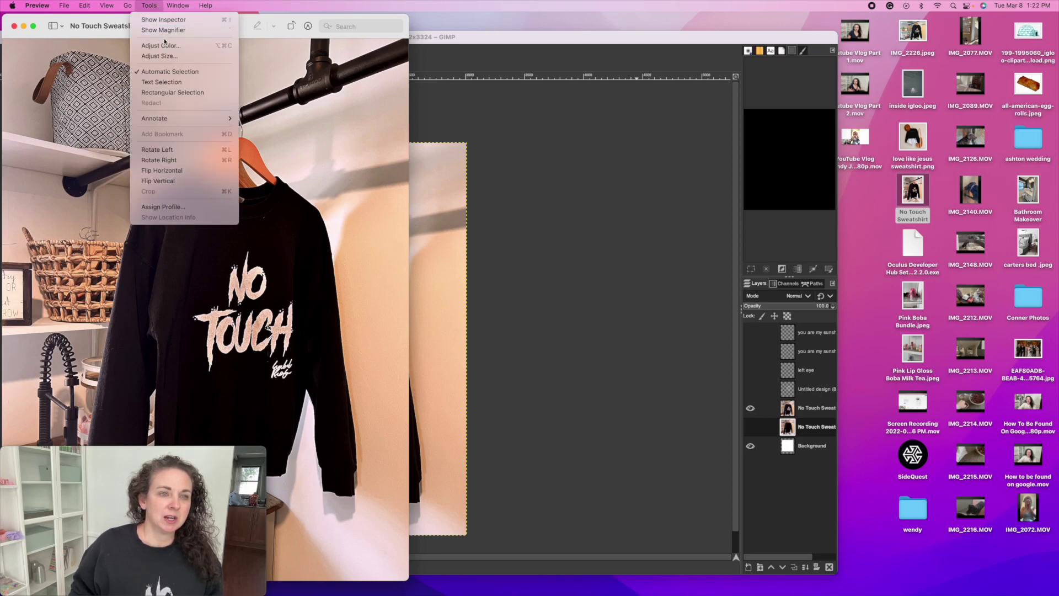
pyautogui.click(161, 45)
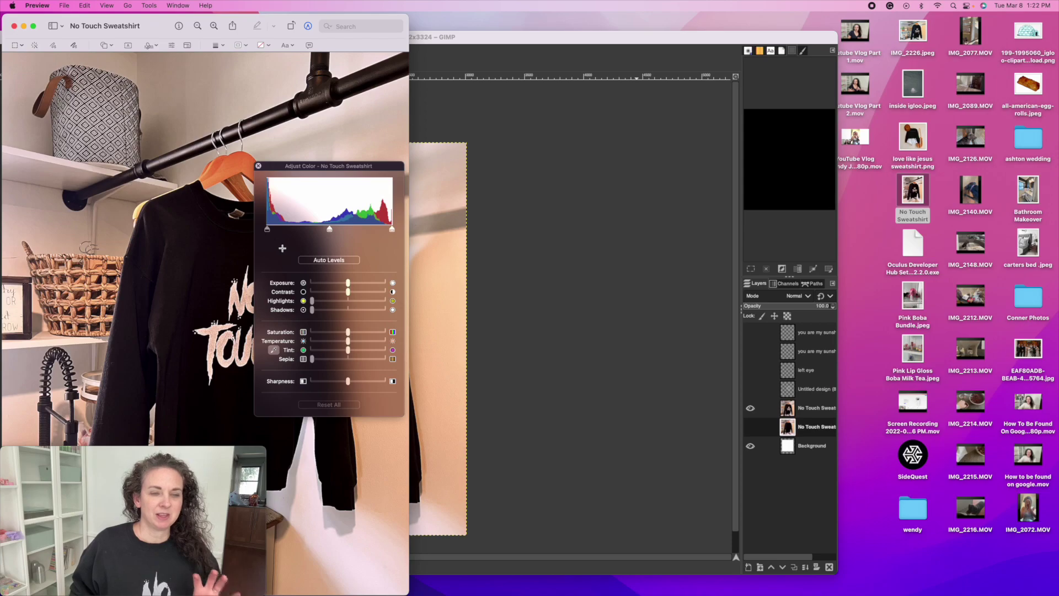
pyautogui.click(258, 166)
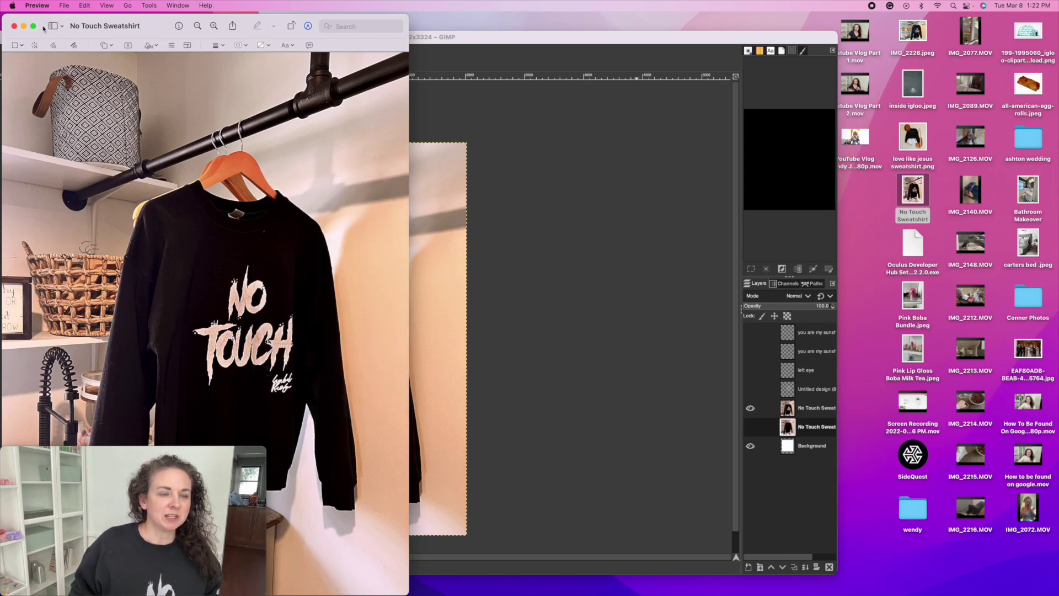
pyautogui.click(14, 26)
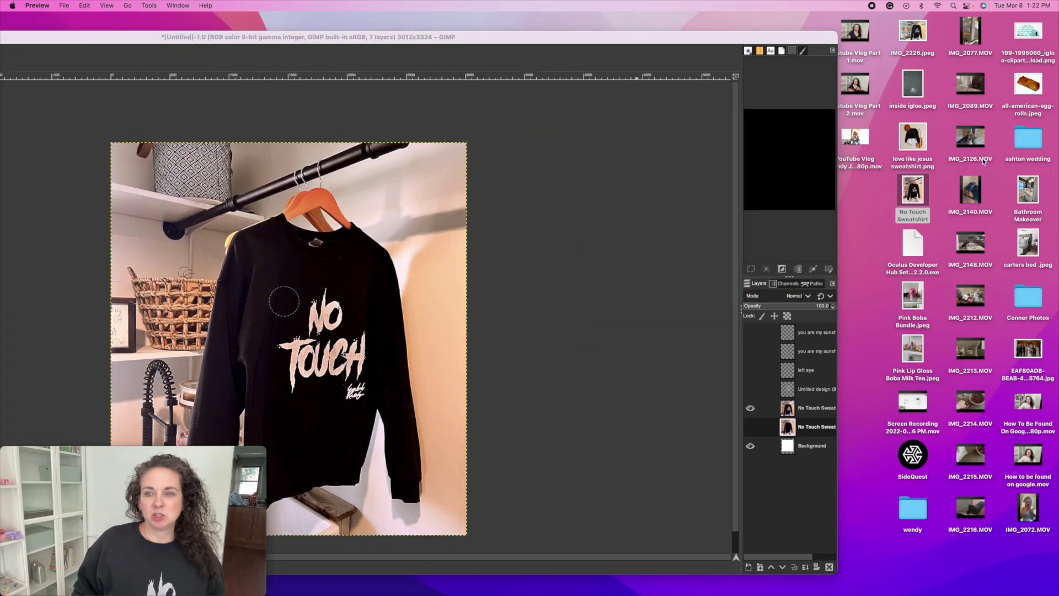
# - Switch back to GIMP and make both No Touch Sweatshirt photo layers visible
pyautogui.moveTo(913, 193); pyautogui.dragTo(660, 244)
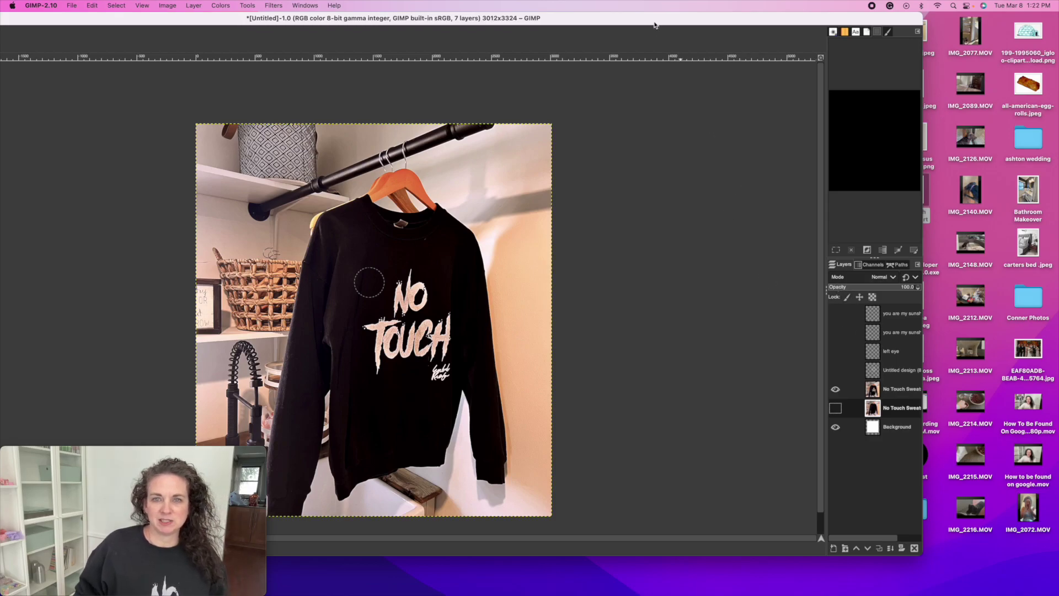
pyautogui.doubleClick(649, 21)
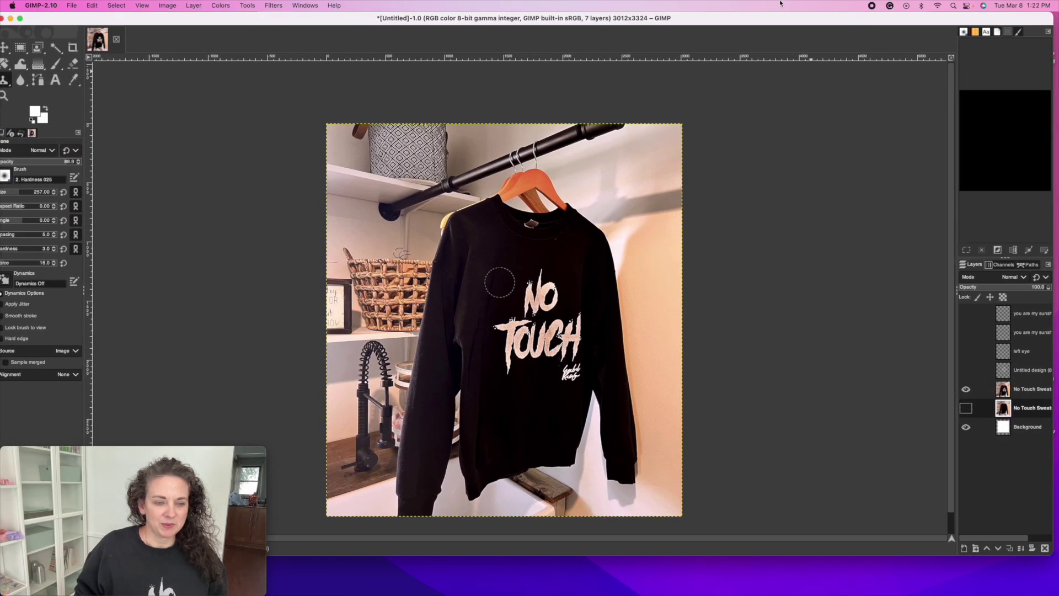
pyautogui.click(965, 408)
pyautogui.click(965, 389)
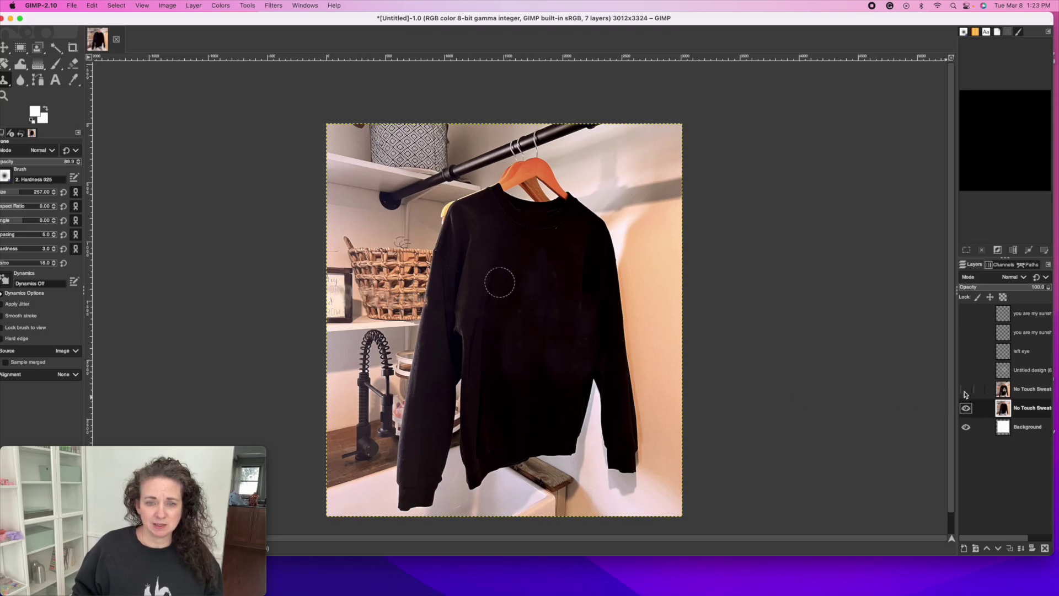
pyautogui.click(965, 408)
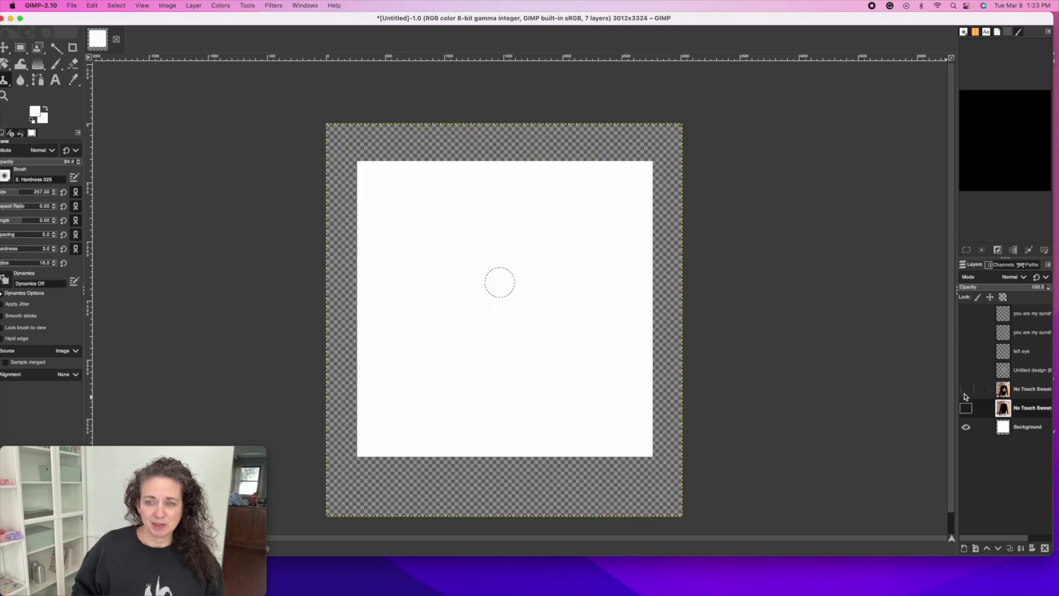
pyautogui.click(965, 408)
pyautogui.click(965, 389)
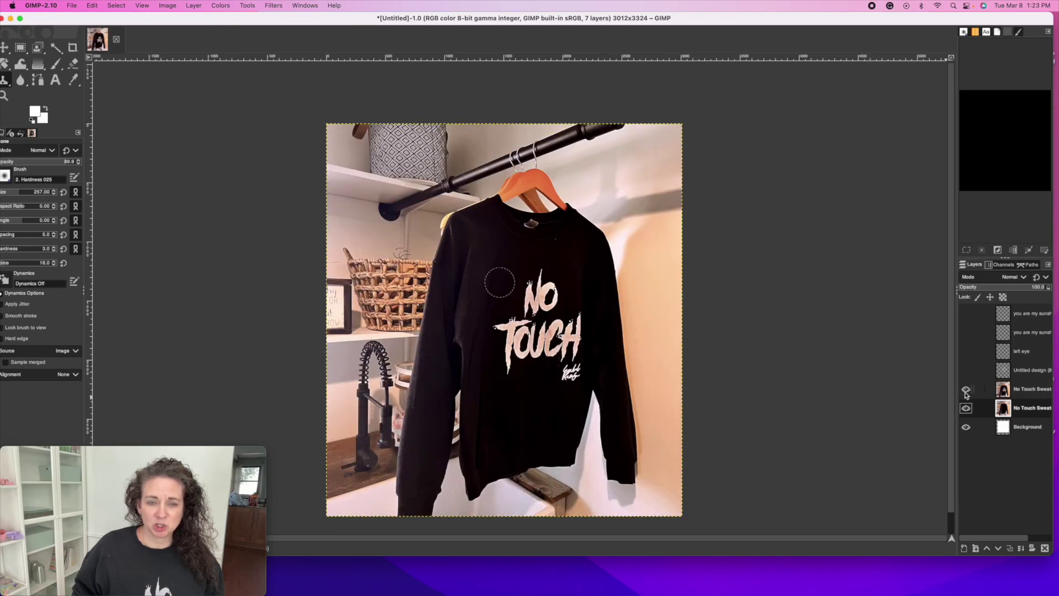
pyautogui.moveTo(182, 22); pyautogui.dragTo(192, 19)
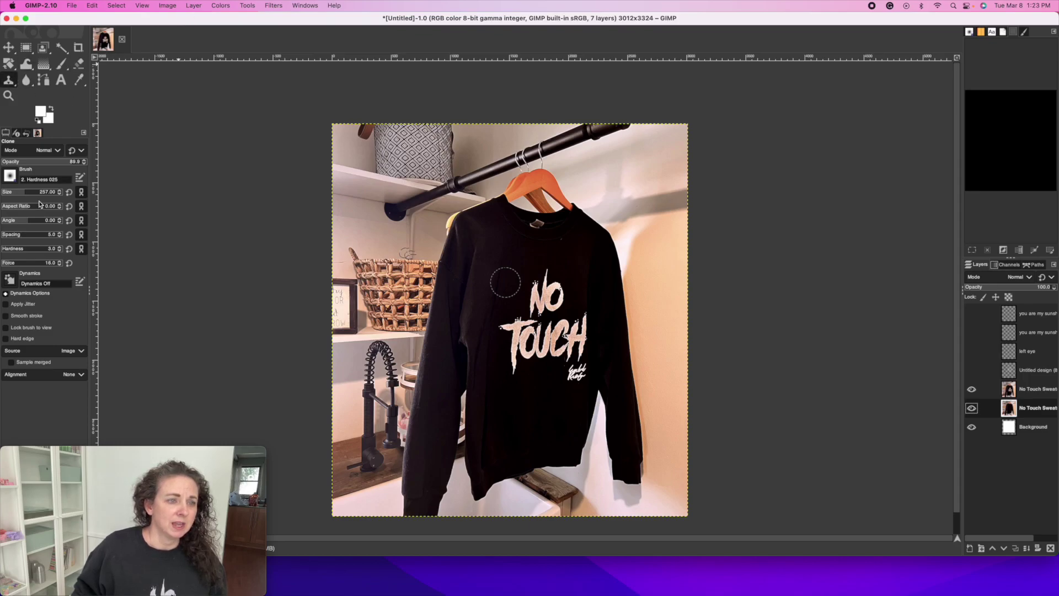
# - Set up the Clone tool with 91.1 opacity, the 2. Hardness 050 brush and a size of 282
pyautogui.moveTo(71, 161); pyautogui.dragTo(71, 162)
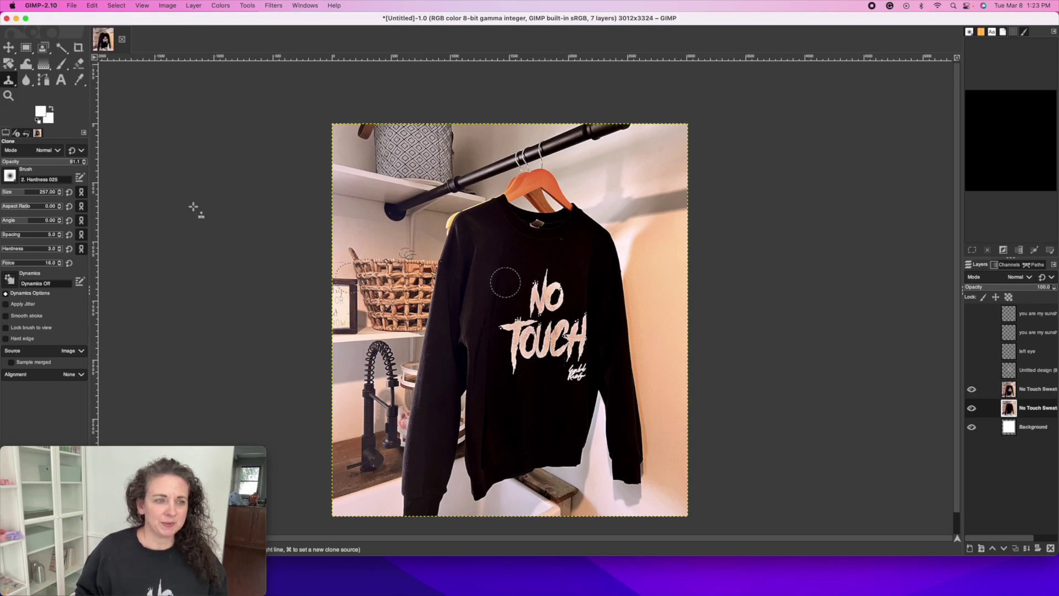
pyautogui.click(10, 176)
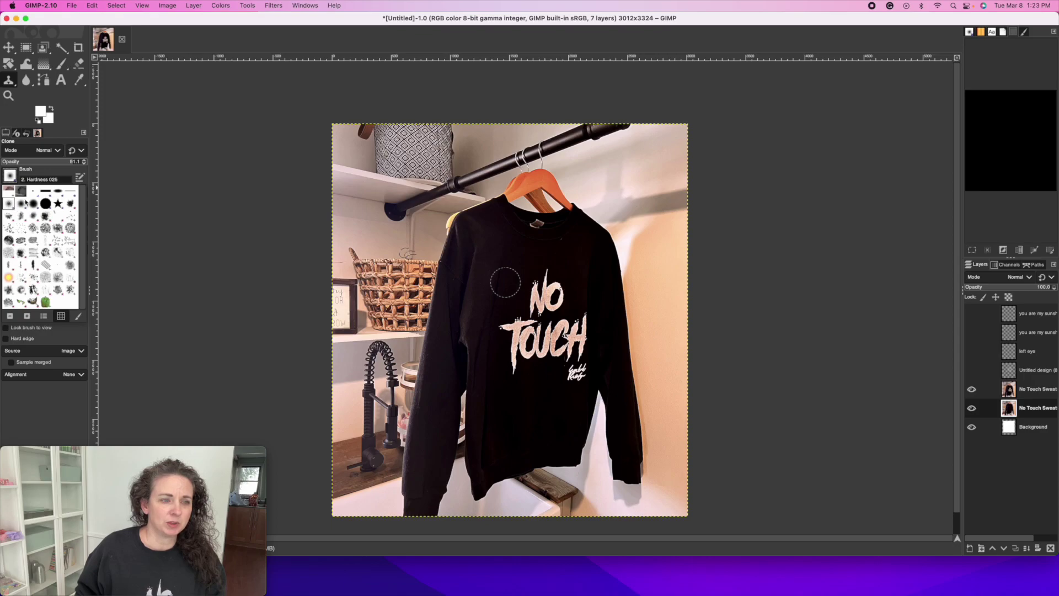
pyautogui.doubleClick(21, 205)
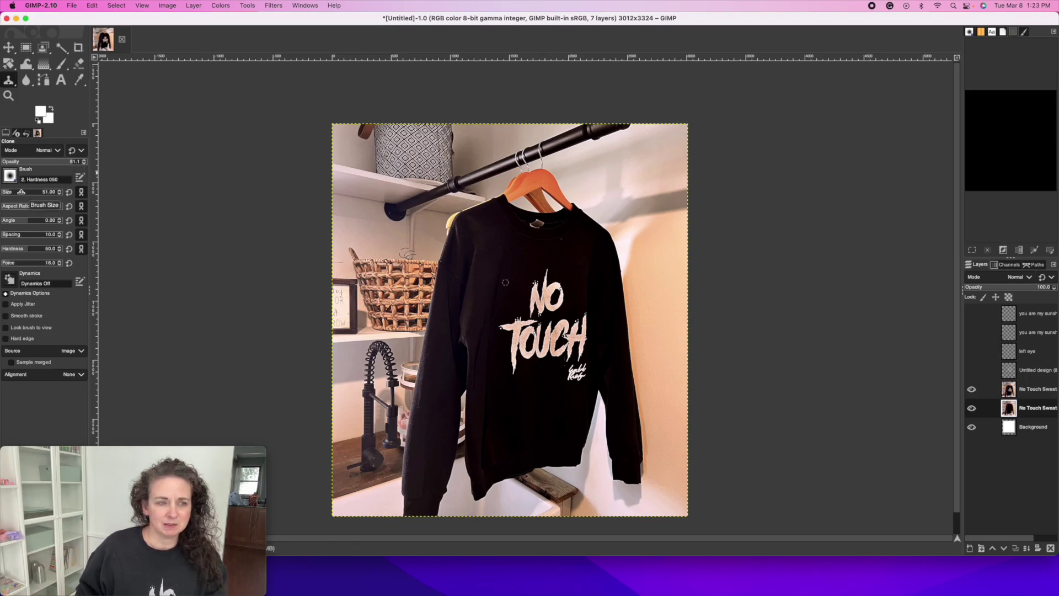
pyautogui.moveTo(7, 192); pyautogui.dragTo(23, 192)
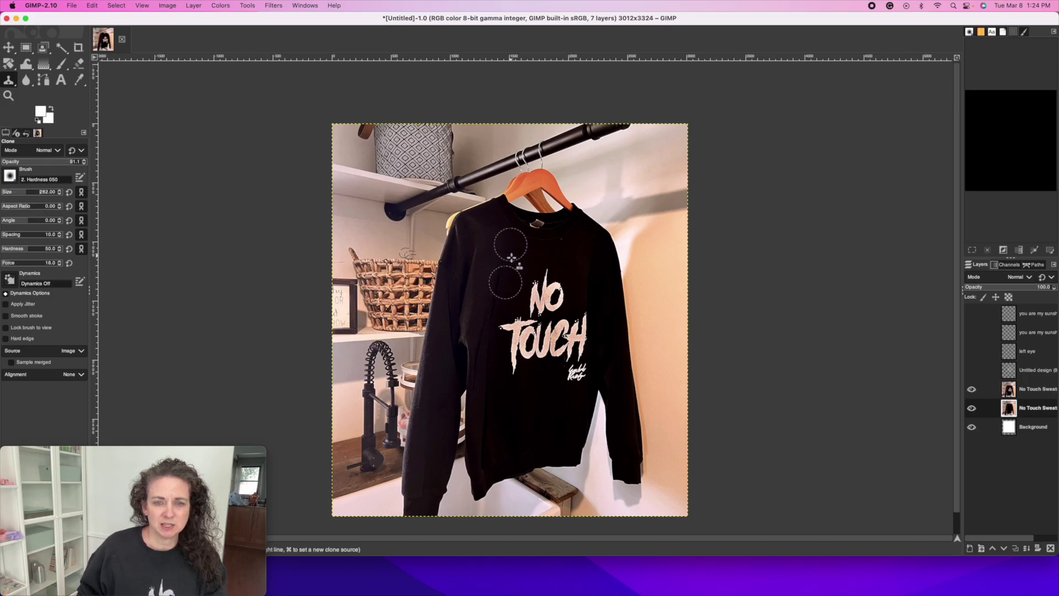
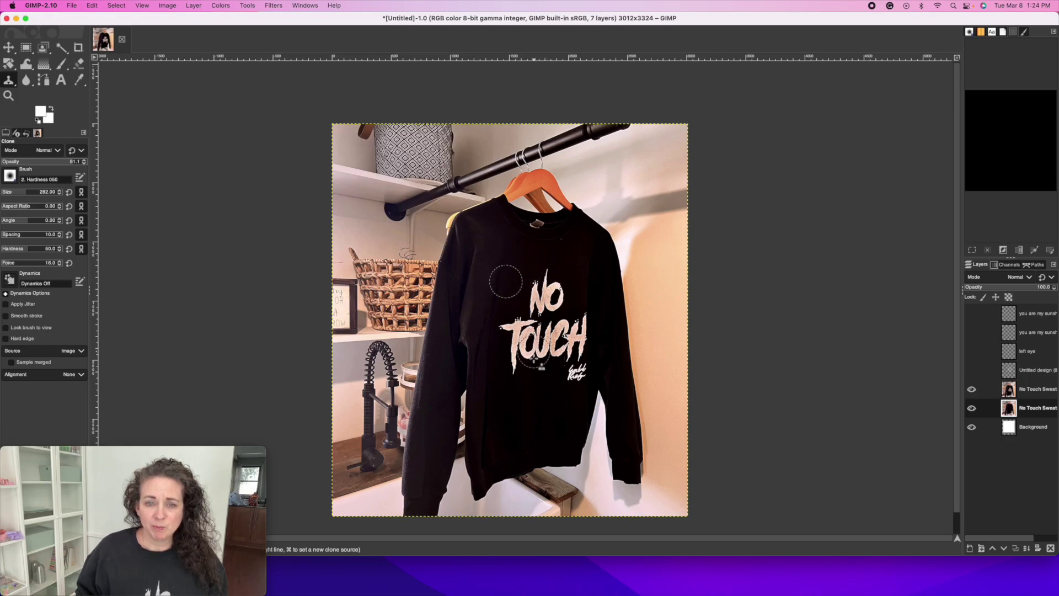
pyautogui.keyDown('super'); pyautogui.click(506, 281); pyautogui.keyUp('super')
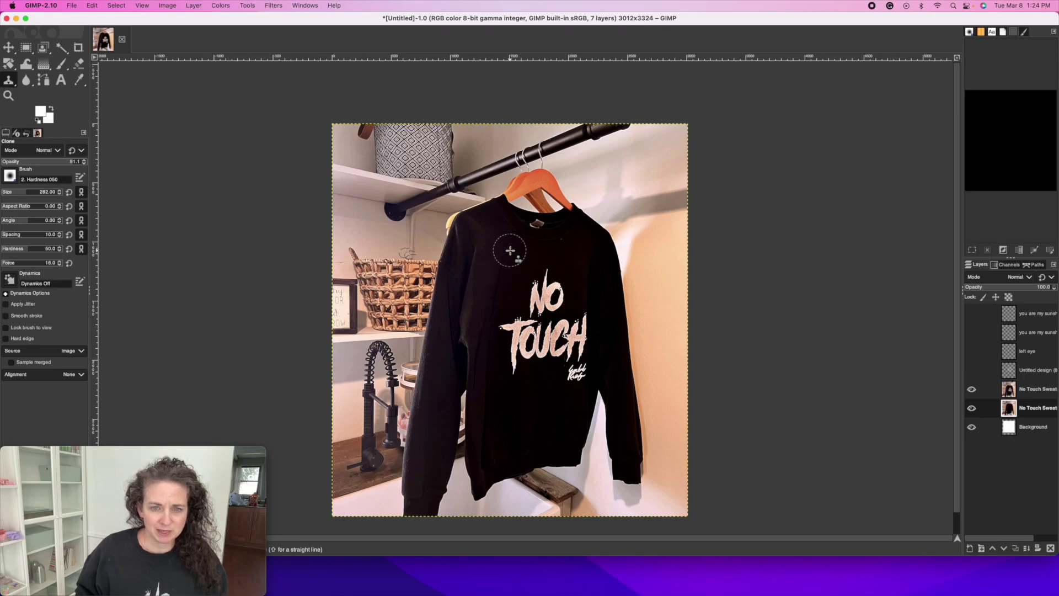
pyautogui.moveTo(538, 278)
pyautogui.mouseDown()
pyautogui.moveTo(535, 310)
pyautogui.moveTo(547, 285)
pyautogui.moveTo(554, 313)
pyautogui.mouseUp()
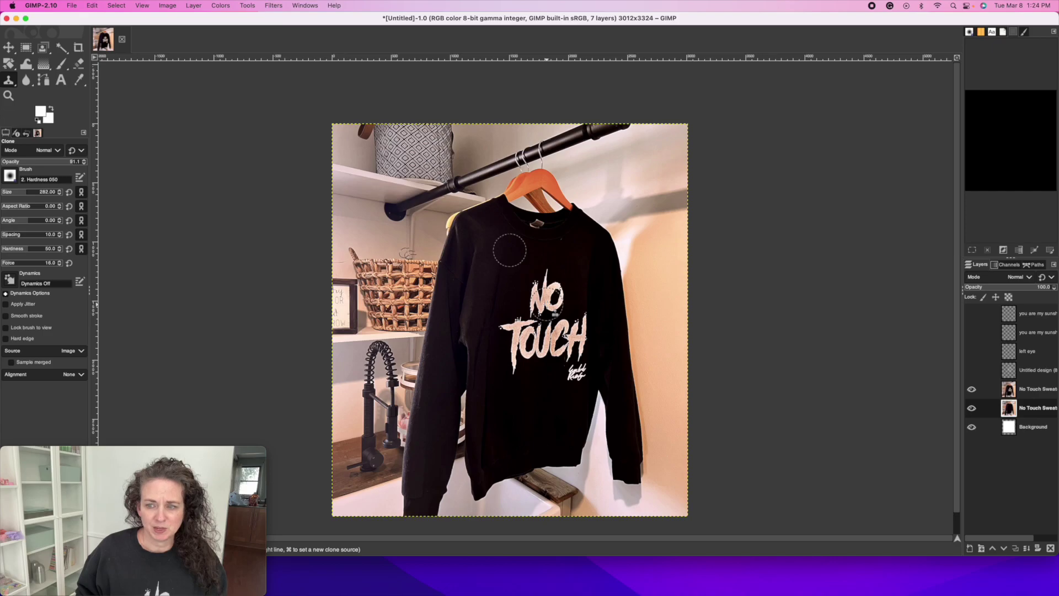
pyautogui.click(92, 6)
pyautogui.click(92, 6)
pyautogui.click(93, 7)
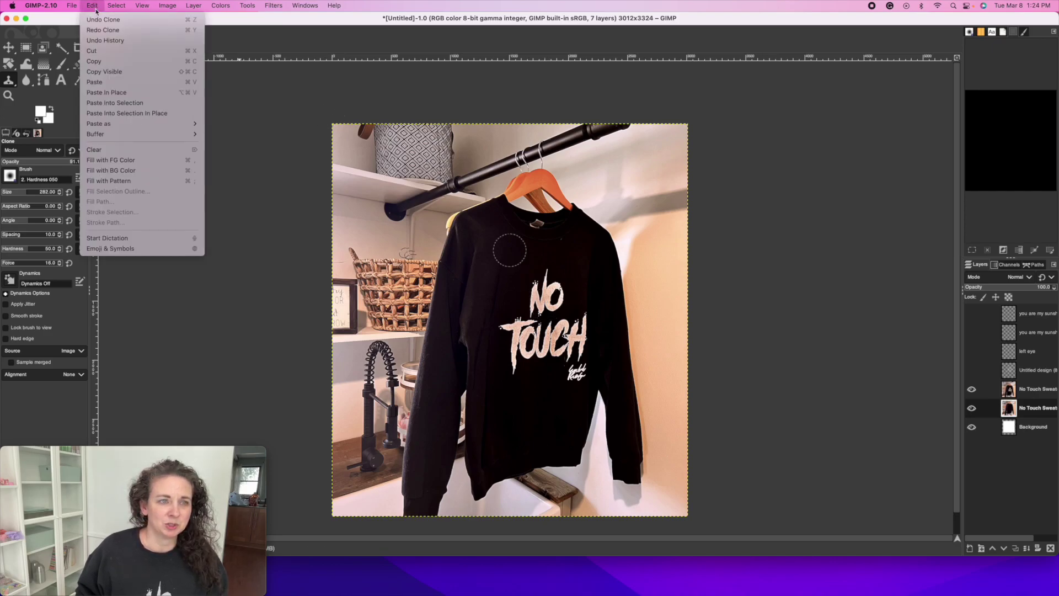
pyautogui.click(104, 20)
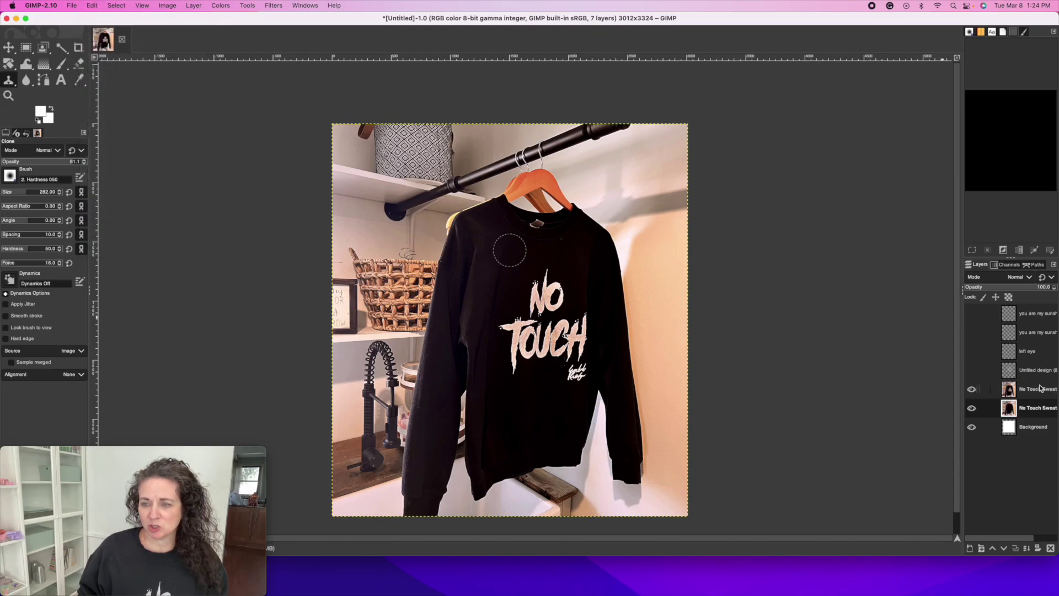
# - Select the upper No Touch Sweatshirt layer and clone clean black chest fabric over the word NO
pyautogui.click(1040, 387)
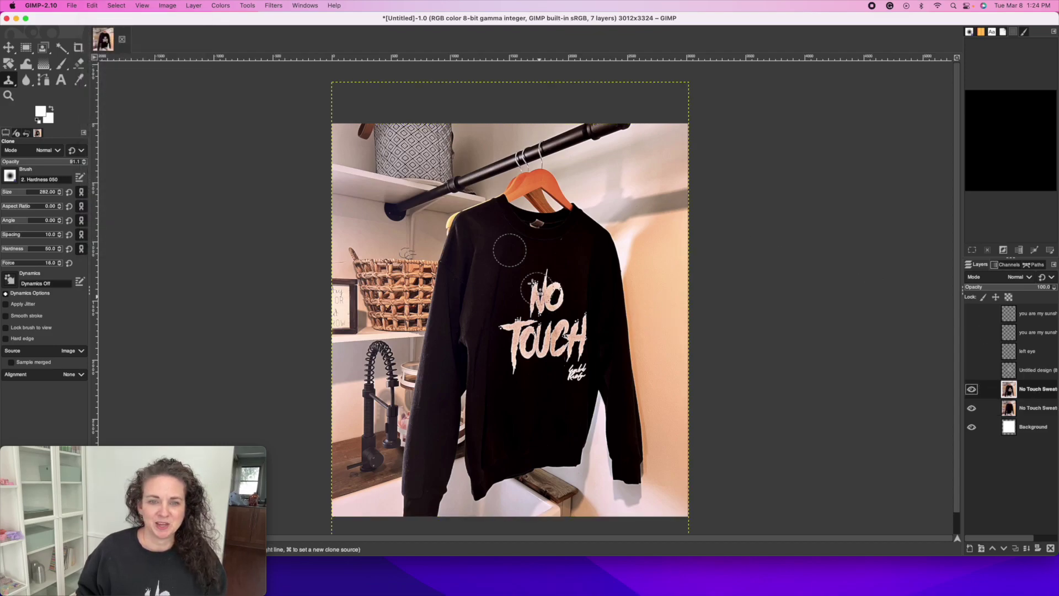
pyautogui.keyDown('super'); pyautogui.click(513, 252); pyautogui.keyUp('super')
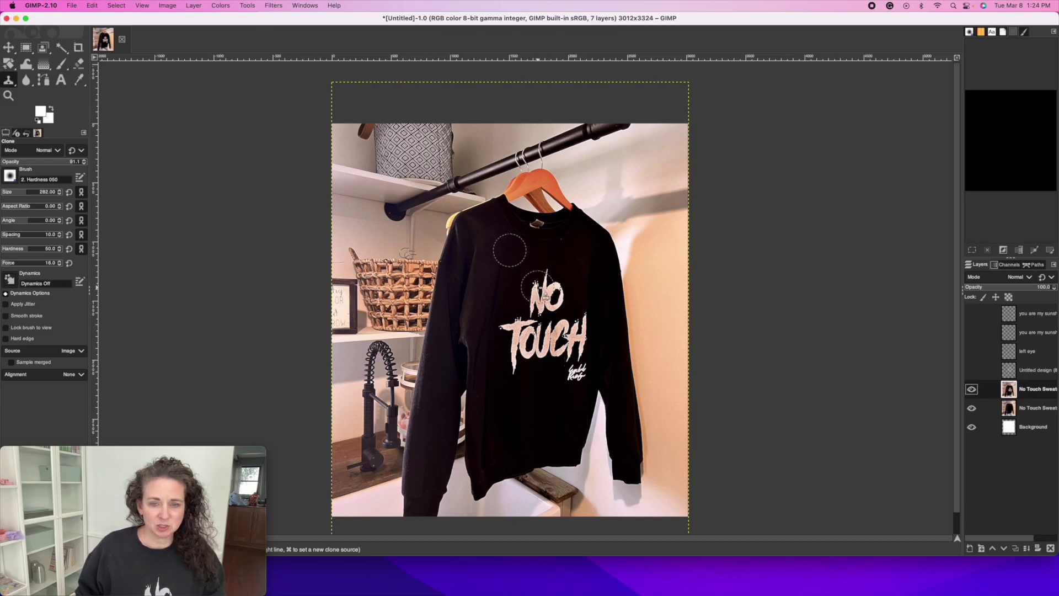
pyautogui.moveTo(537, 285)
pyautogui.mouseDown()
pyautogui.moveTo(538, 314)
pyautogui.moveTo(547, 281)
pyautogui.moveTo(554, 309)
pyautogui.moveTo(522, 310)
pyautogui.moveTo(513, 332)
pyautogui.moveTo(542, 299)
pyautogui.mouseUp()
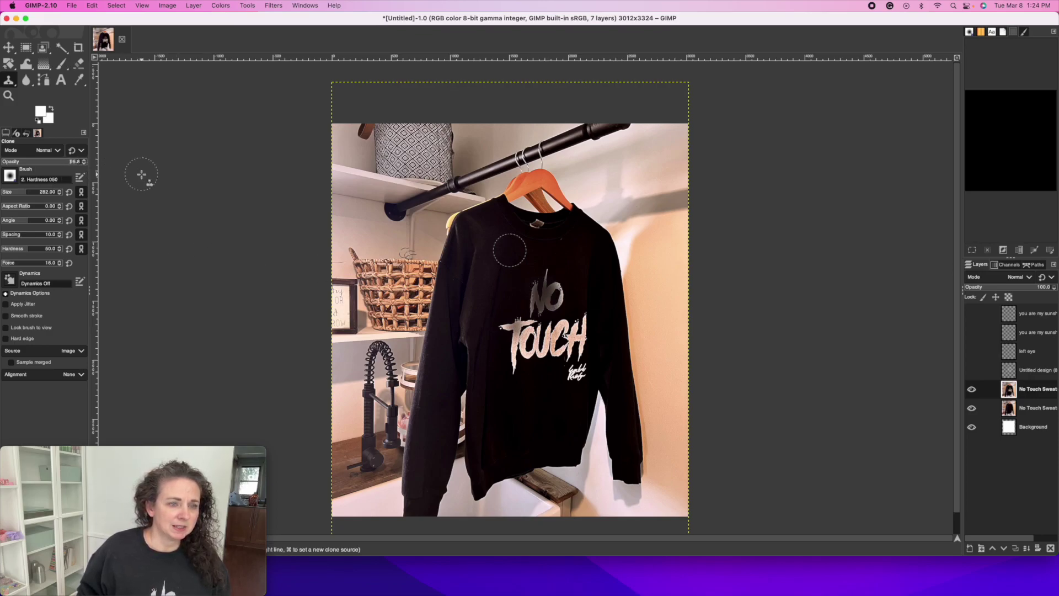
pyautogui.moveTo(549, 280)
pyautogui.mouseDown()
pyautogui.moveTo(543, 307)
pyautogui.moveTo(529, 306)
pyautogui.moveTo(565, 303)
pyautogui.moveTo(568, 295)
pyautogui.moveTo(524, 300)
pyautogui.mouseUp()
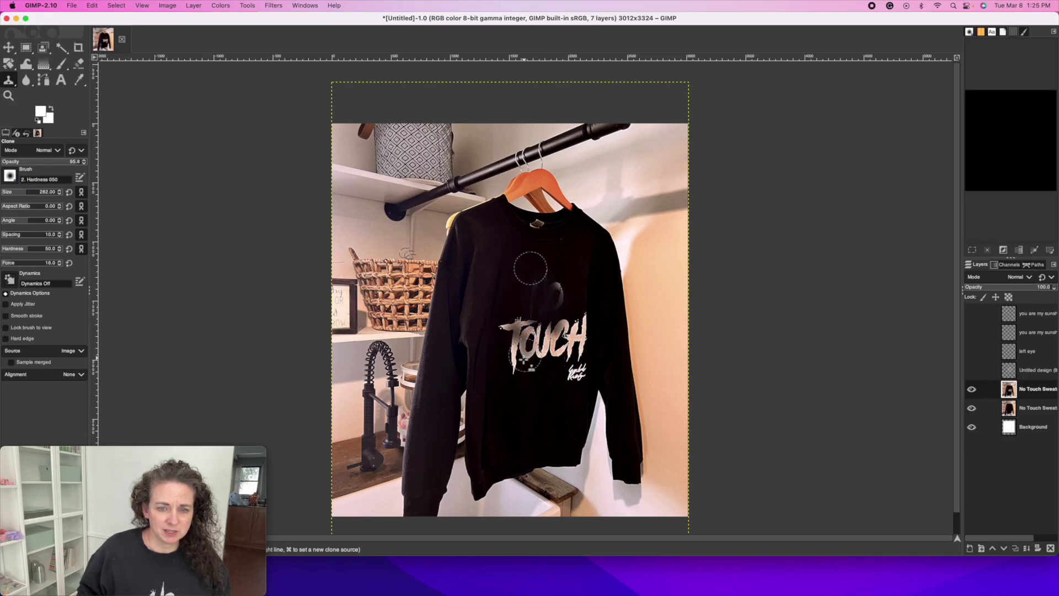
# - Clone black fabric over the word TOUCH and the small signature beneath it
pyautogui.moveTo(551, 268)
pyautogui.mouseDown()
pyautogui.moveTo(551, 294)
pyautogui.moveTo(553, 267)
pyautogui.moveTo(538, 276)
pyautogui.moveTo(538, 292)
pyautogui.moveTo(552, 283)
pyautogui.moveTo(558, 300)
pyautogui.moveTo(554, 279)
pyautogui.moveTo(560, 298)
pyautogui.moveTo(532, 283)
pyautogui.moveTo(533, 314)
pyautogui.moveTo(550, 280)
pyautogui.moveTo(561, 301)
pyautogui.moveTo(566, 284)
pyautogui.moveTo(567, 310)
pyautogui.moveTo(549, 270)
pyautogui.moveTo(551, 287)
pyautogui.moveTo(503, 327)
pyautogui.moveTo(536, 328)
pyautogui.moveTo(509, 329)
pyautogui.moveTo(512, 350)
pyautogui.moveTo(501, 325)
pyautogui.moveTo(520, 326)
pyautogui.moveTo(525, 307)
pyautogui.moveTo(523, 338)
pyautogui.moveTo(531, 323)
pyautogui.moveTo(503, 327)
pyautogui.moveTo(520, 327)
pyautogui.moveTo(520, 312)
pyautogui.moveTo(519, 362)
pyautogui.moveTo(504, 350)
pyautogui.moveTo(511, 362)
pyautogui.moveTo(503, 331)
pyautogui.moveTo(525, 325)
pyautogui.mouseUp()
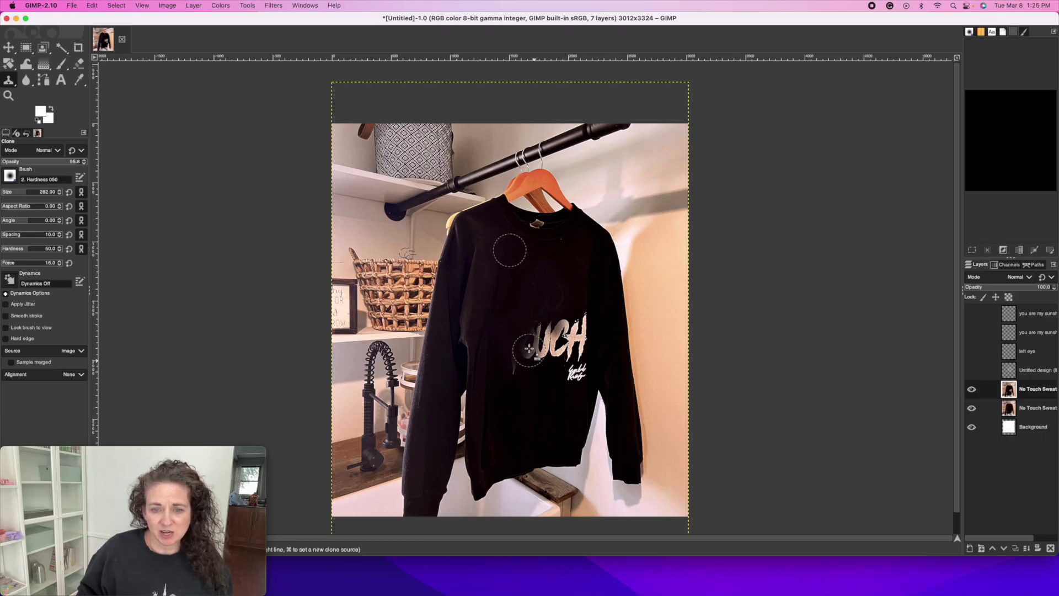
pyautogui.moveTo(544, 329); pyautogui.dragTo(544, 347)
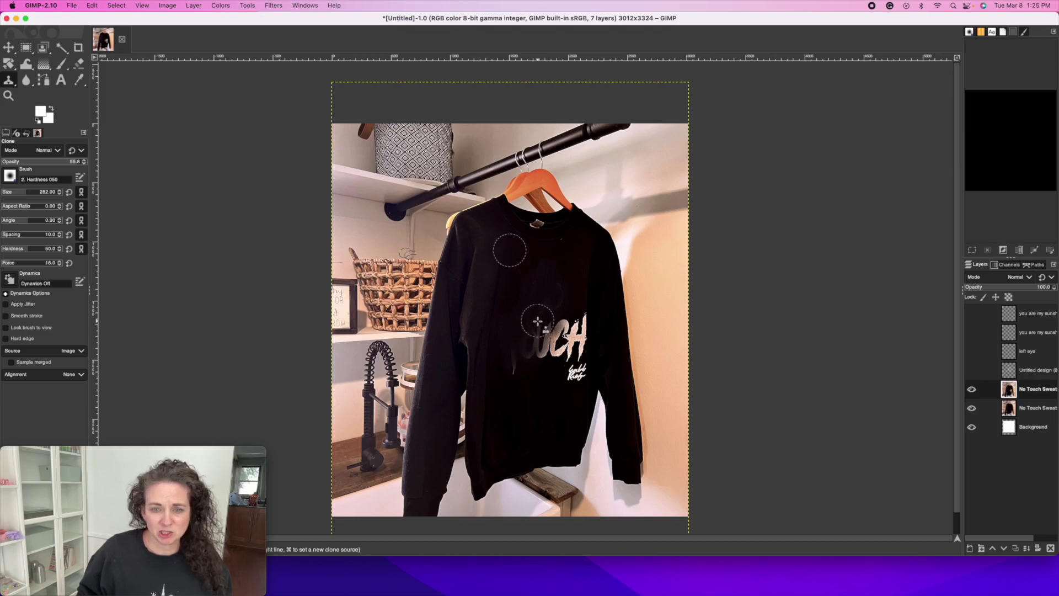
pyautogui.moveTo(547, 330)
pyautogui.mouseDown()
pyautogui.moveTo(514, 364)
pyautogui.moveTo(514, 377)
pyautogui.moveTo(514, 349)
pyautogui.moveTo(515, 375)
pyautogui.moveTo(532, 342)
pyautogui.moveTo(534, 360)
pyautogui.moveTo(537, 337)
pyautogui.moveTo(538, 353)
pyautogui.moveTo(509, 380)
pyautogui.moveTo(550, 324)
pyautogui.moveTo(548, 351)
pyautogui.moveTo(564, 331)
pyautogui.moveTo(555, 356)
pyautogui.mouseUp()
pyautogui.moveTo(565, 320)
pyautogui.mouseDown()
pyautogui.moveTo(569, 347)
pyautogui.moveTo(578, 321)
pyautogui.moveTo(581, 352)
pyautogui.moveTo(585, 312)
pyautogui.moveTo(571, 351)
pyautogui.moveTo(568, 326)
pyautogui.moveTo(569, 356)
pyautogui.moveTo(562, 324)
pyautogui.moveTo(559, 342)
pyautogui.moveTo(543, 331)
pyautogui.moveTo(567, 332)
pyautogui.moveTo(562, 321)
pyautogui.moveTo(564, 356)
pyautogui.moveTo(548, 346)
pyautogui.moveTo(548, 362)
pyautogui.moveTo(540, 347)
pyautogui.moveTo(541, 366)
pyautogui.moveTo(564, 318)
pyautogui.moveTo(557, 367)
pyautogui.moveTo(571, 319)
pyautogui.moveTo(574, 353)
pyautogui.moveTo(585, 308)
pyautogui.moveTo(574, 366)
pyautogui.mouseUp()
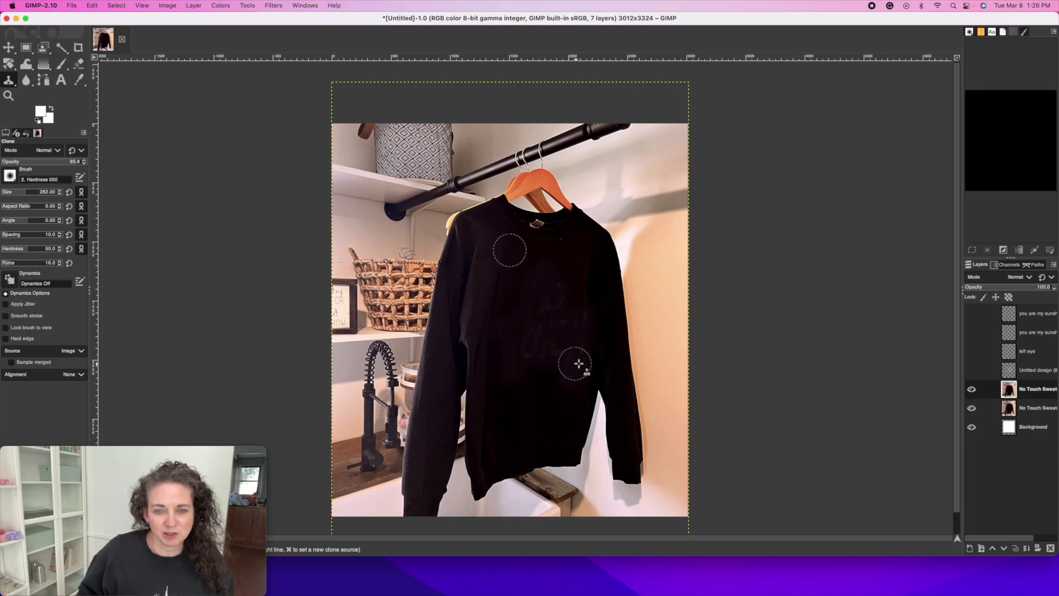
# - Clone black fabric over the remaining lettering traces and the neck label, reducing the brush size to 62
pyautogui.moveTo(577, 312)
pyautogui.mouseDown()
pyautogui.moveTo(575, 347)
pyautogui.moveTo(567, 298)
pyautogui.moveTo(559, 361)
pyautogui.moveTo(536, 347)
pyautogui.moveTo(535, 372)
pyautogui.moveTo(522, 370)
pyautogui.moveTo(506, 349)
pyautogui.moveTo(505, 381)
pyautogui.mouseUp()
pyautogui.moveTo(505, 264); pyautogui.dragTo(506, 259)
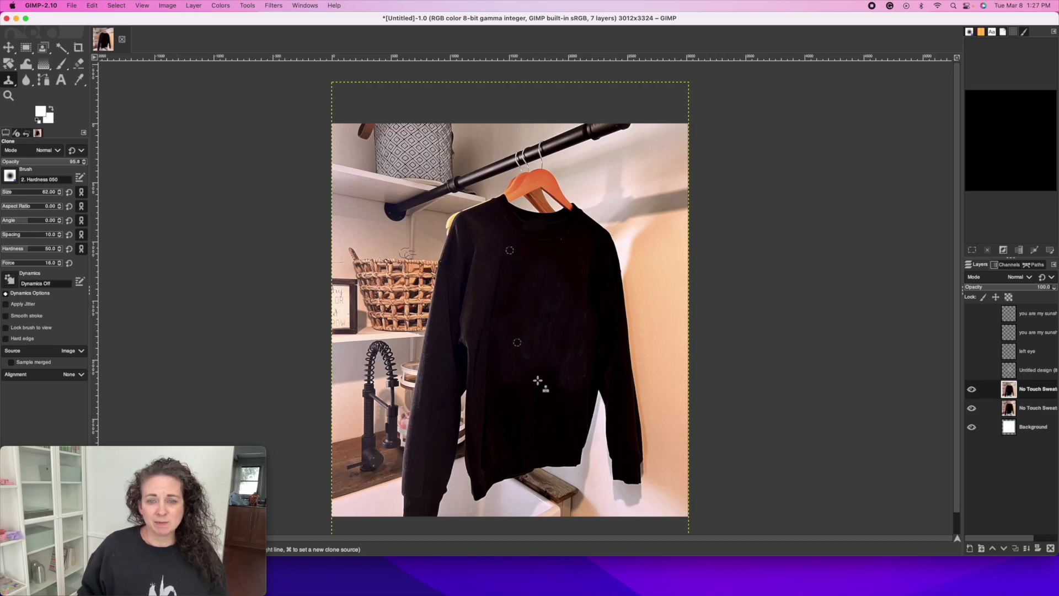
# - Show the Untitled design (8) sunflower layer on the blank sweatshirt and select it with the Move tool active
pyautogui.click(9, 48)
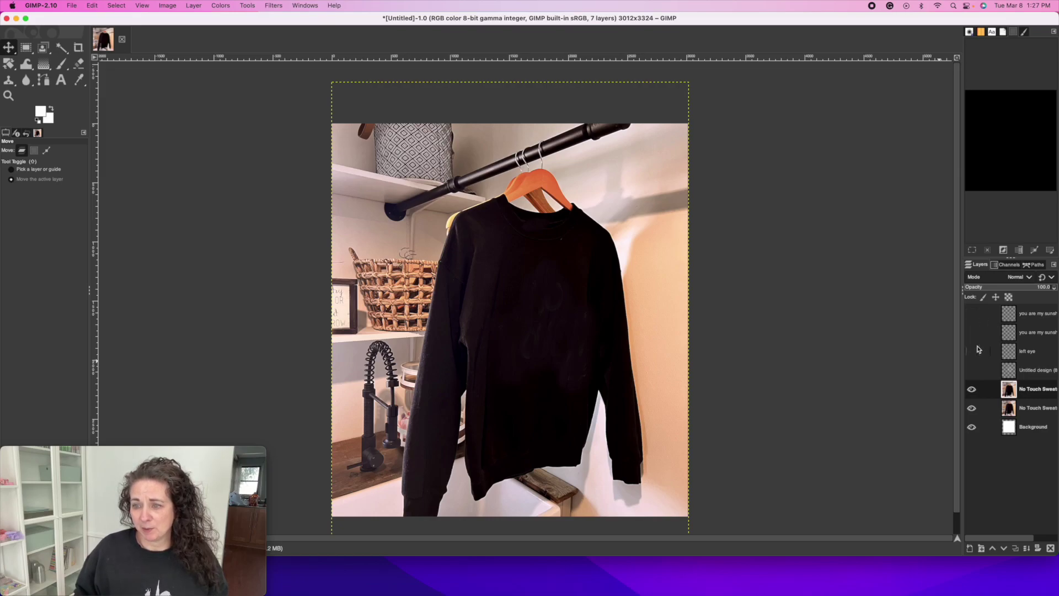
pyautogui.click(972, 370)
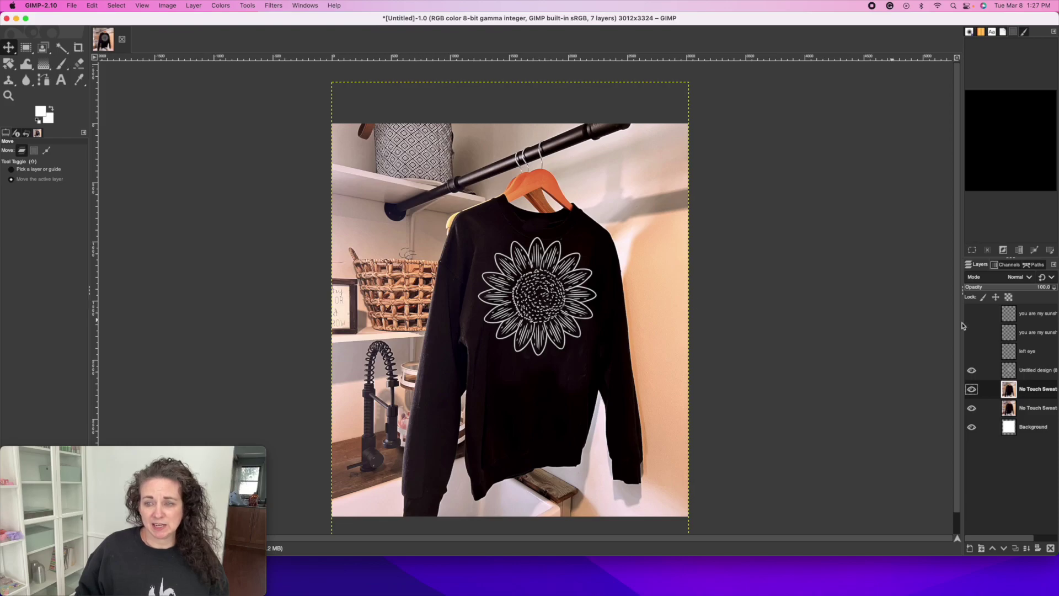
pyautogui.click(1032, 375)
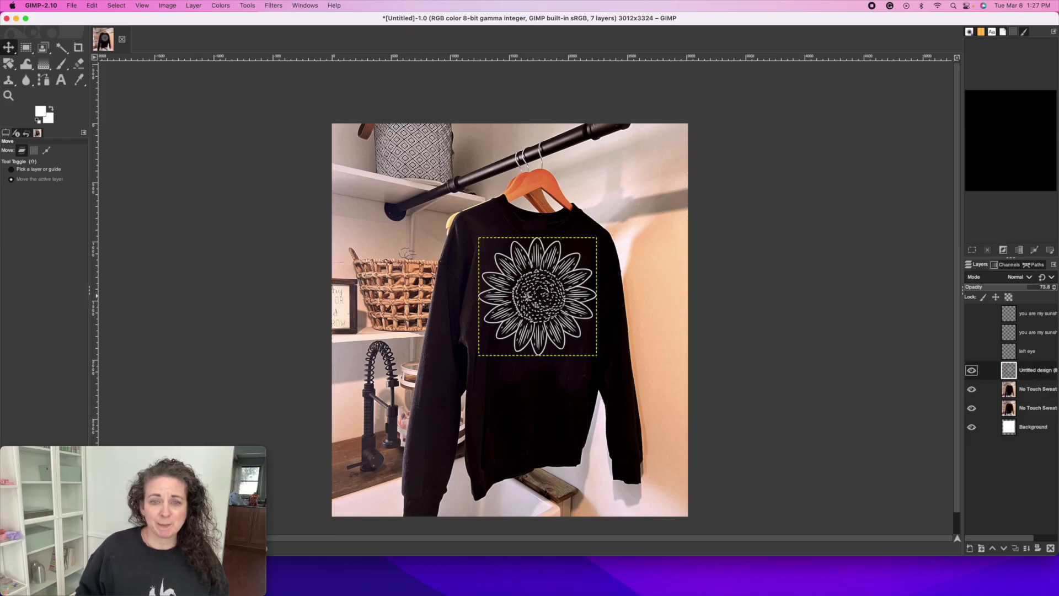
# - Add Untitled design (7).png from the Downloads folder as a new layer and turn it white with Hue-Chroma at Lightness 100
pyautogui.moveTo(548, 375); pyautogui.dragTo(419, 206)
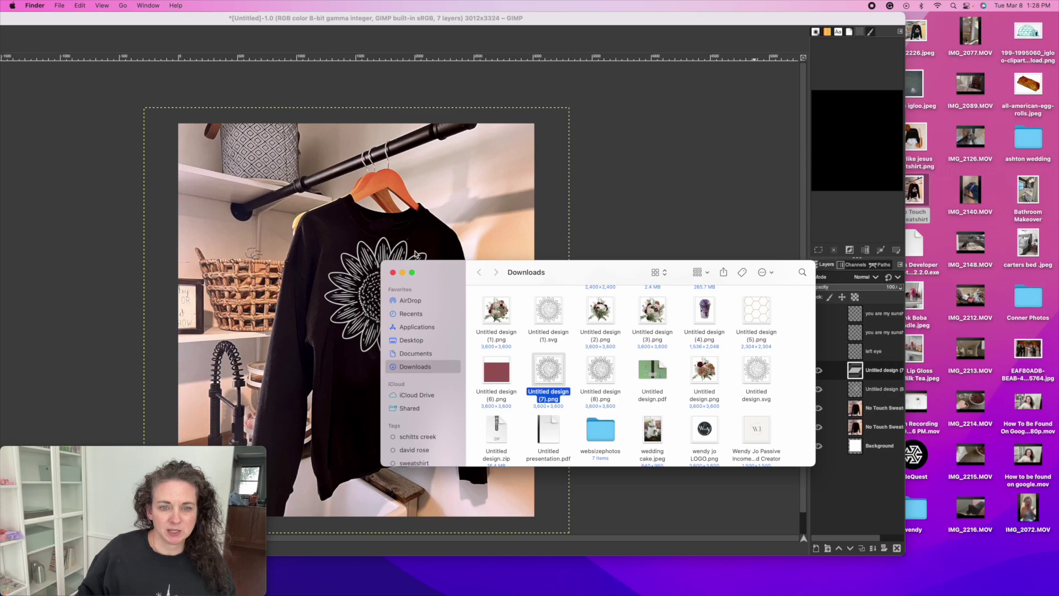
pyautogui.click(394, 272)
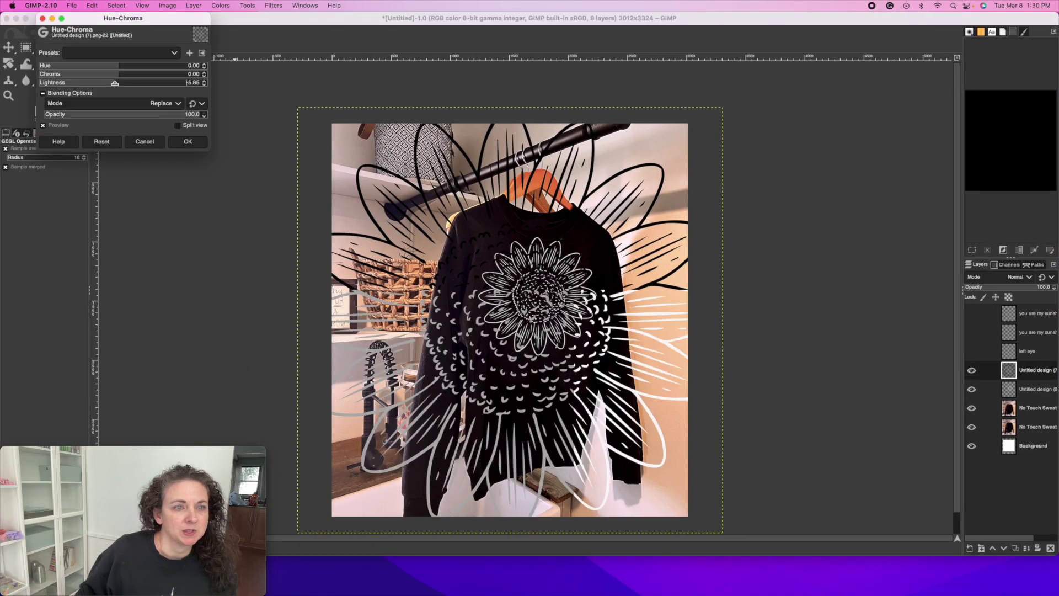
pyautogui.moveTo(114, 83); pyautogui.dragTo(119, 83)
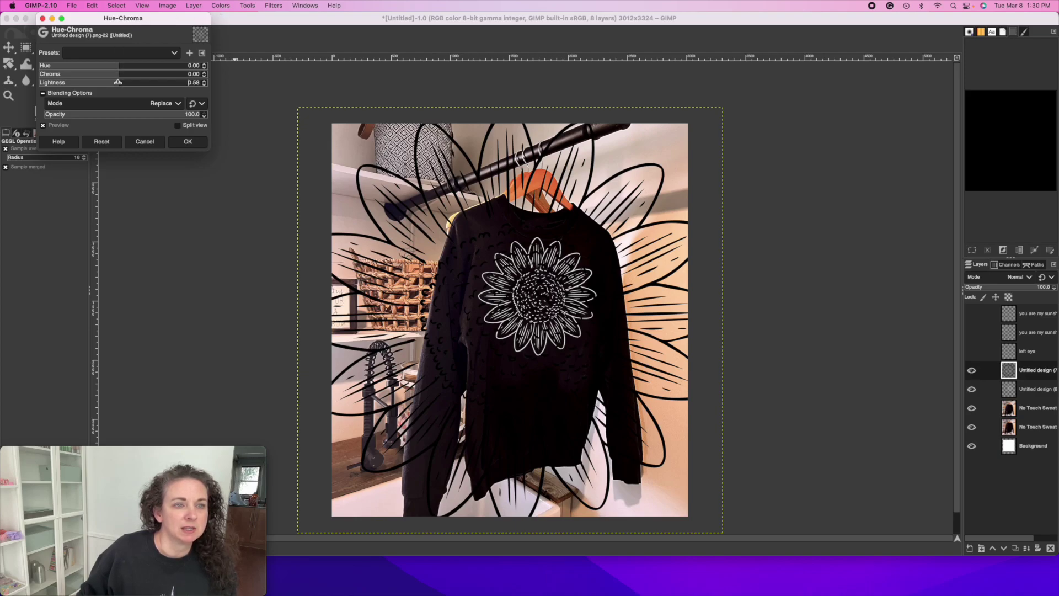
pyautogui.moveTo(117, 82); pyautogui.dragTo(214, 85)
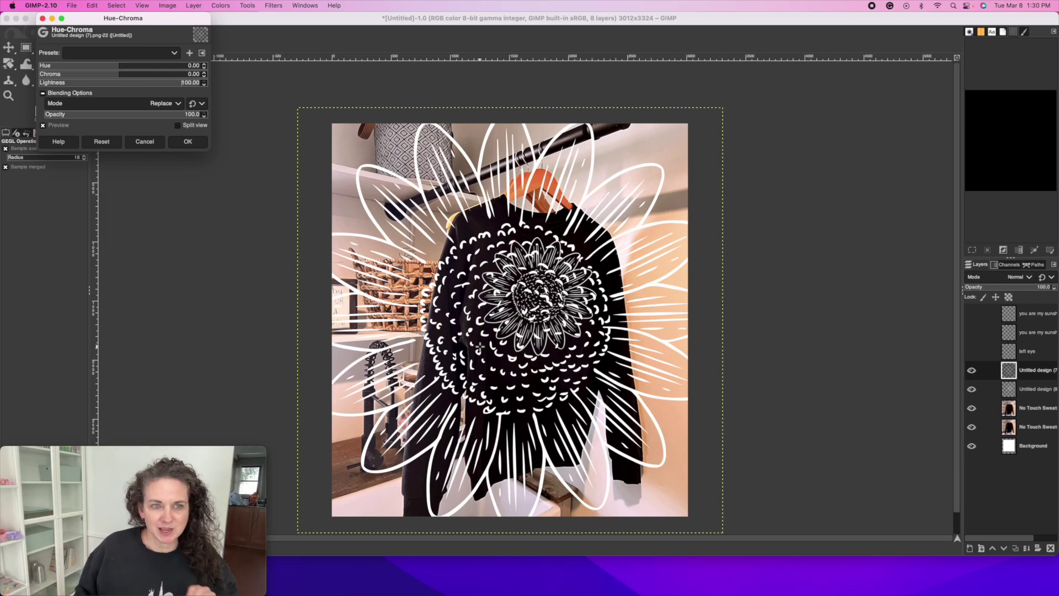
pyautogui.click(187, 141)
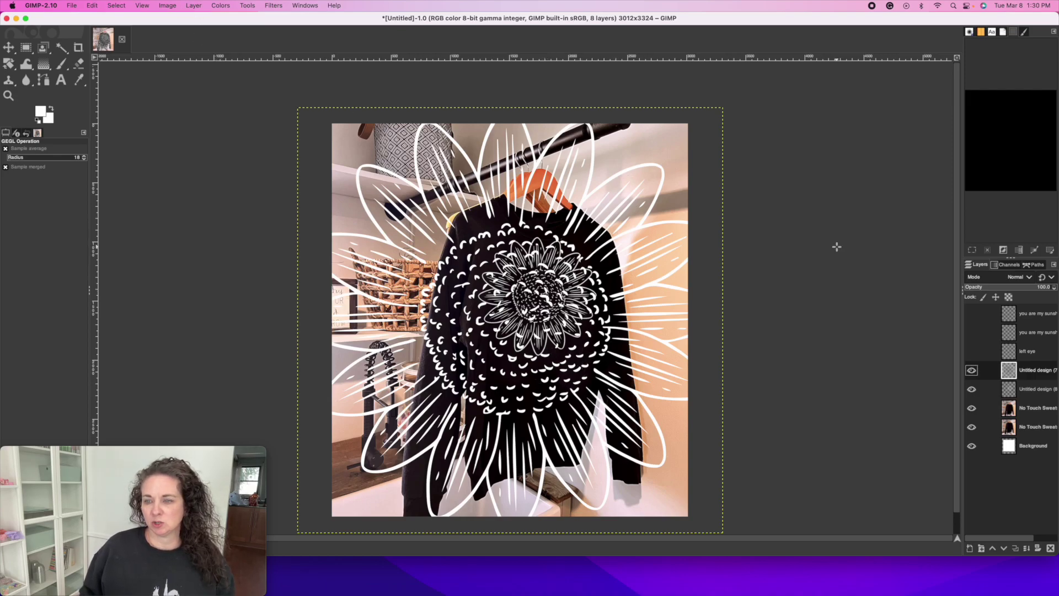
# - Scale the new sunflower layer to 1000 × 1000 px and move it exactly over the smaller sunflower on the chest
pyautogui.click(193, 6)
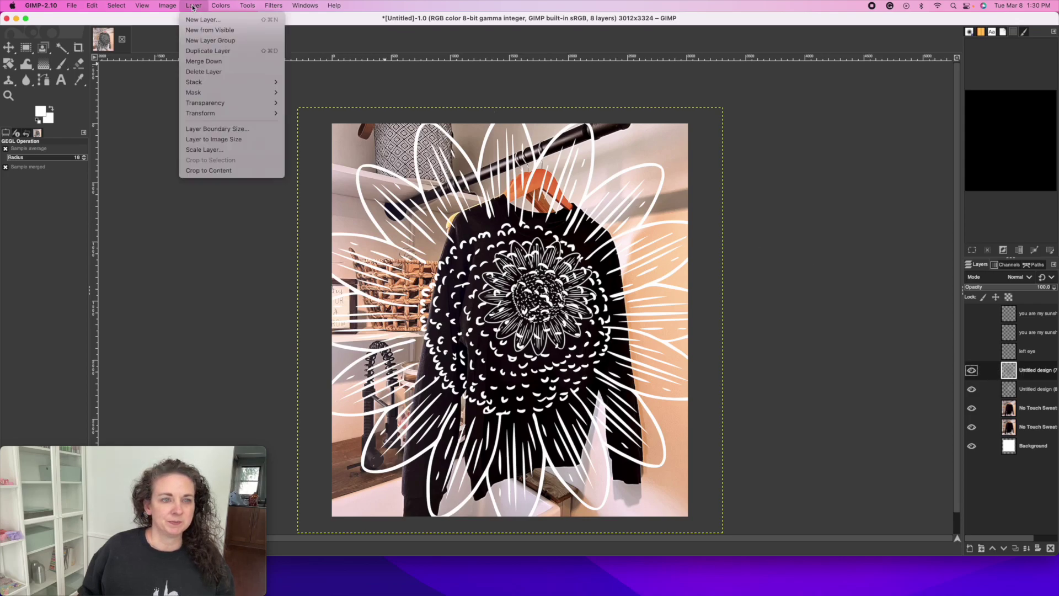
pyautogui.click(221, 150)
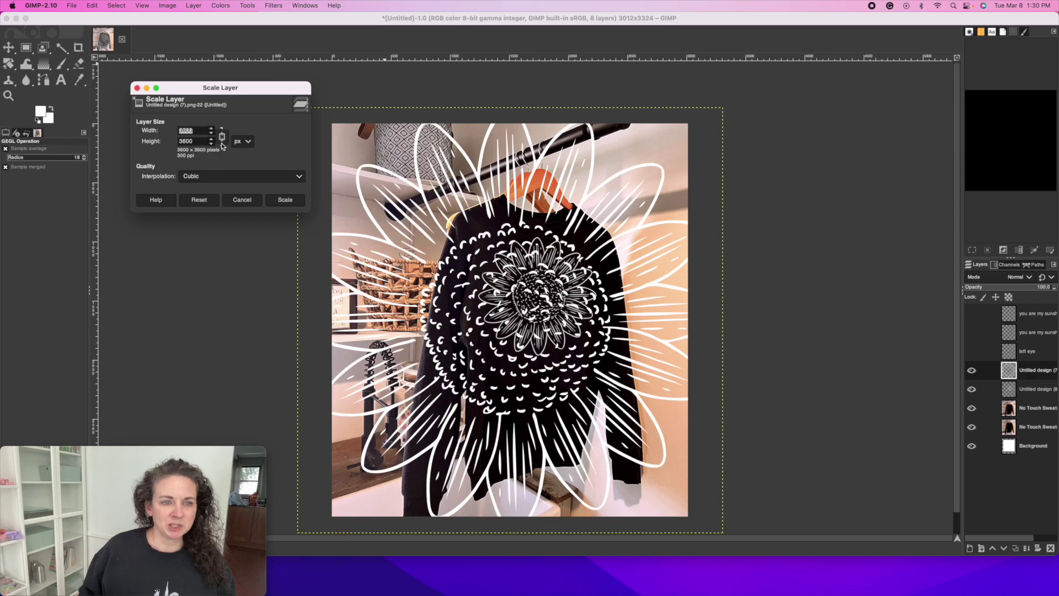
pyautogui.moveTo(196, 130); pyautogui.dragTo(166, 130)
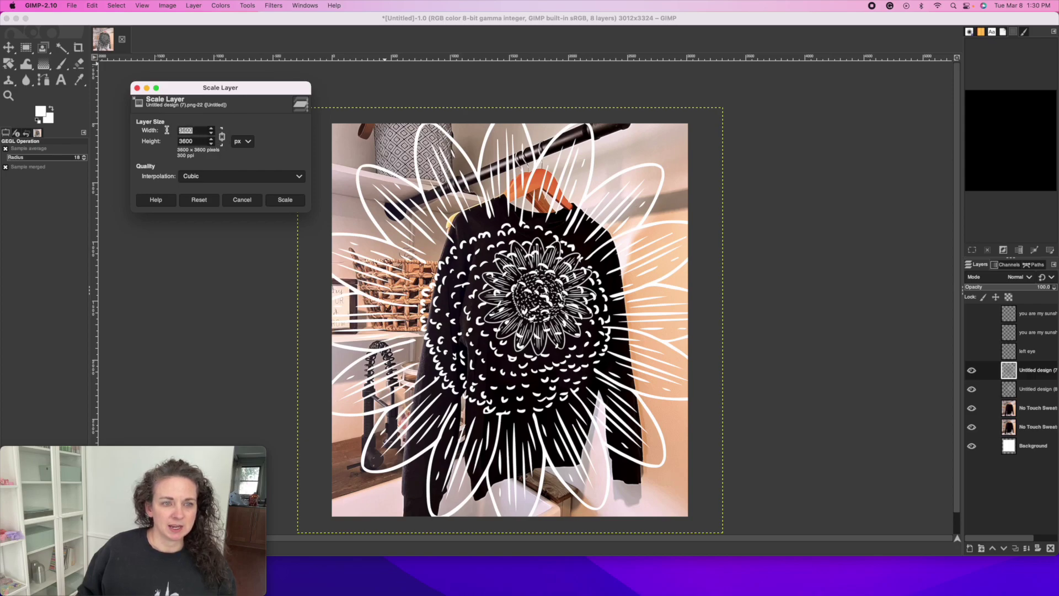
pyautogui.write('1000')
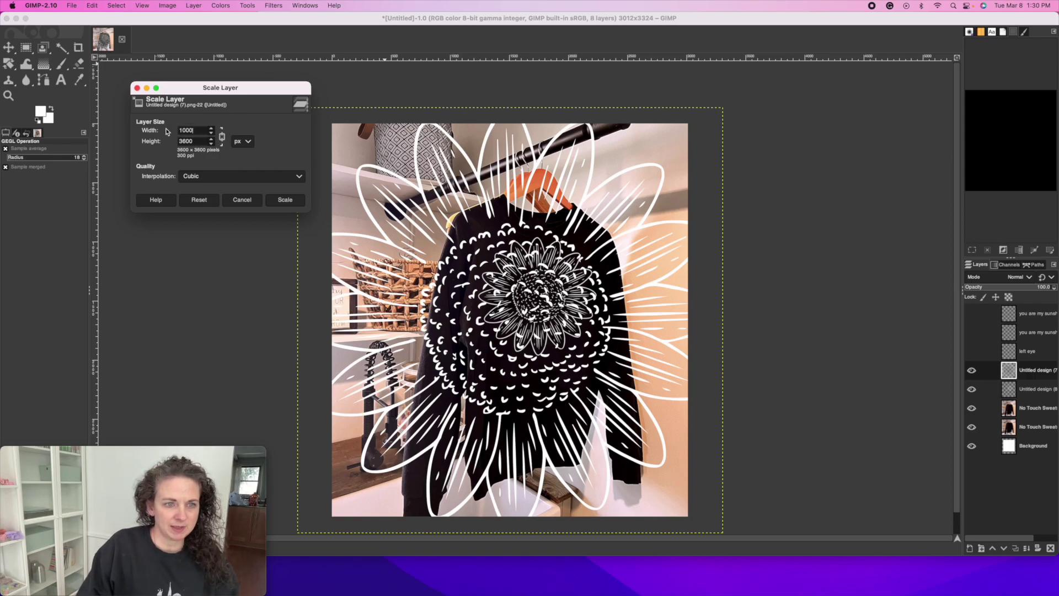
pyautogui.press('Tab')
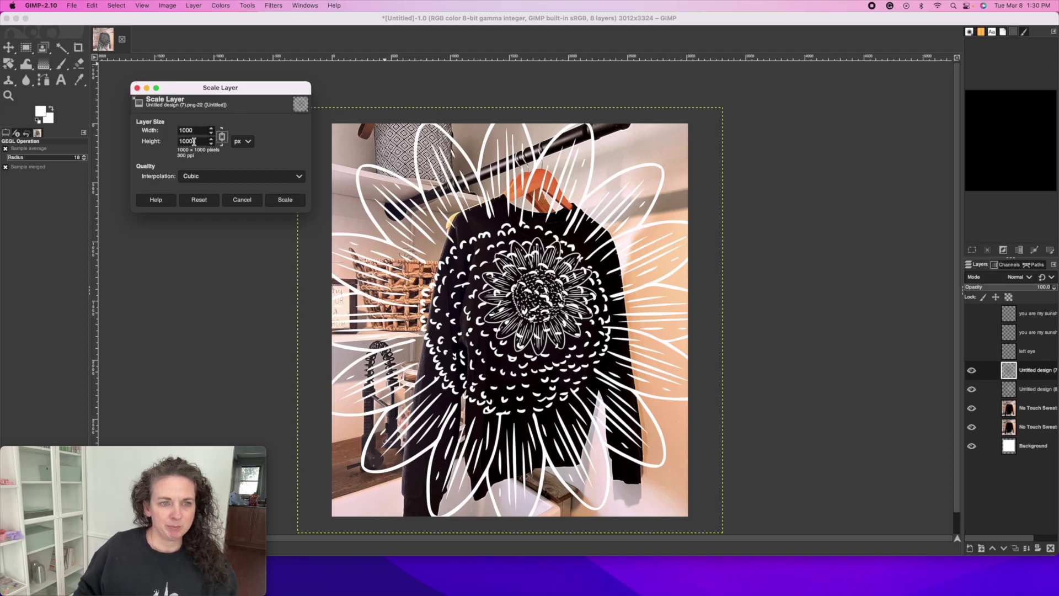
pyautogui.click(300, 203)
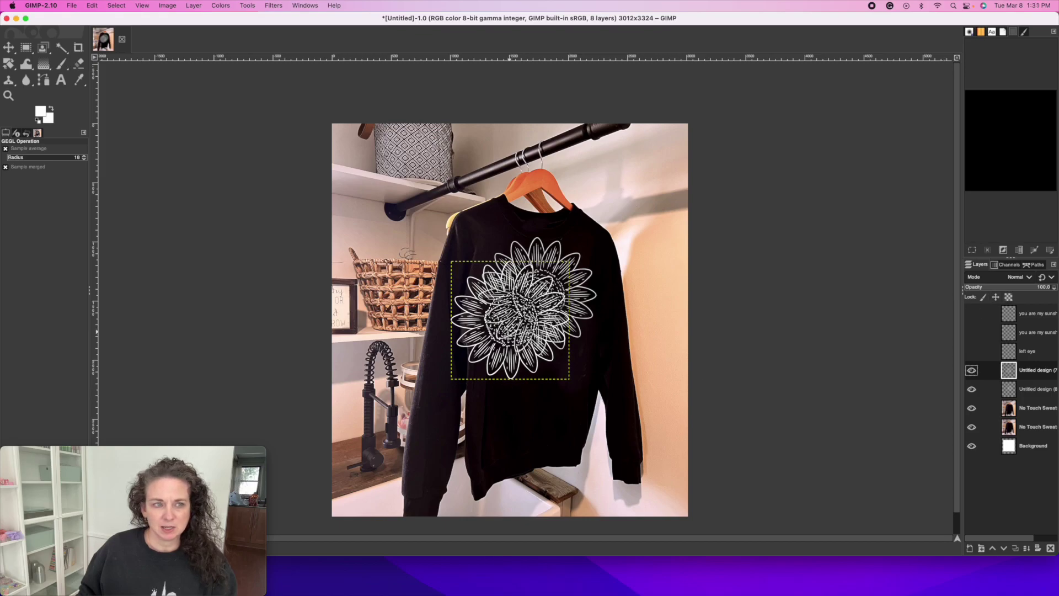
pyautogui.click(9, 48)
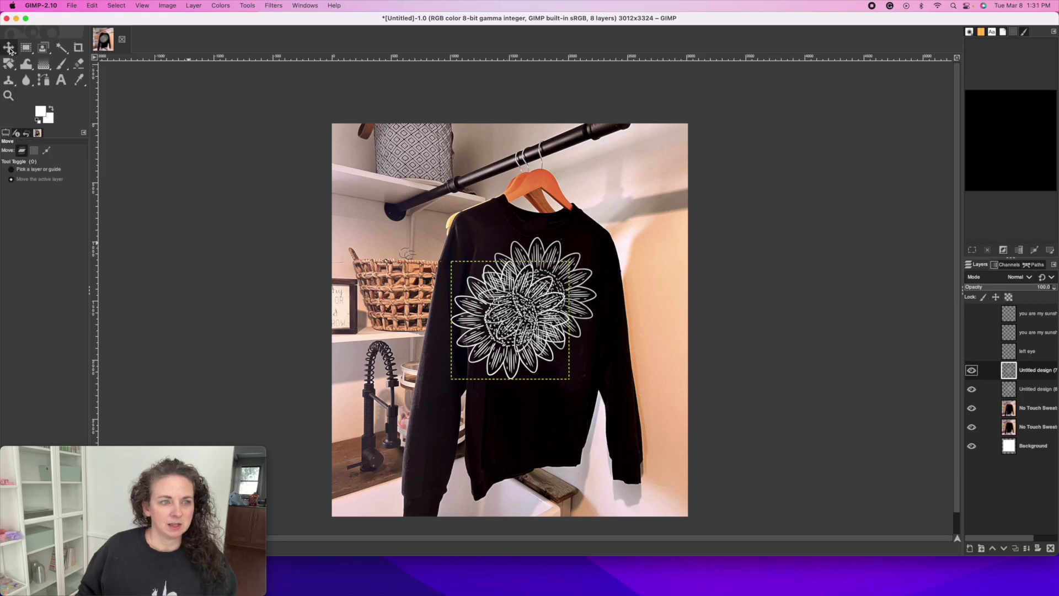
pyautogui.moveTo(508, 335); pyautogui.dragTo(534, 313)
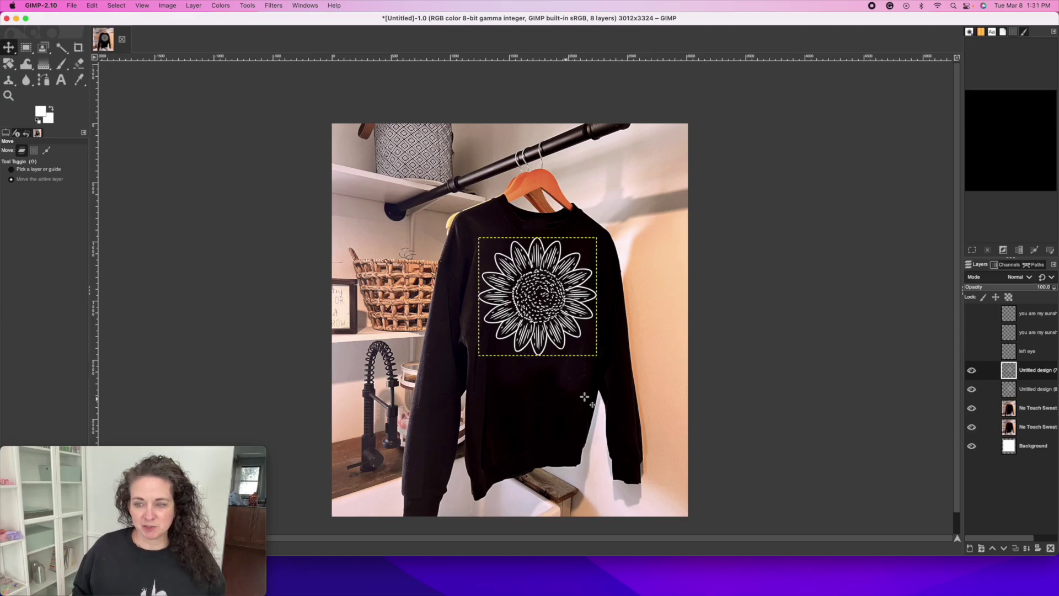
# - Hide both sunflower layers and show the lower "you are my sunshine" text layer
pyautogui.click(971, 370)
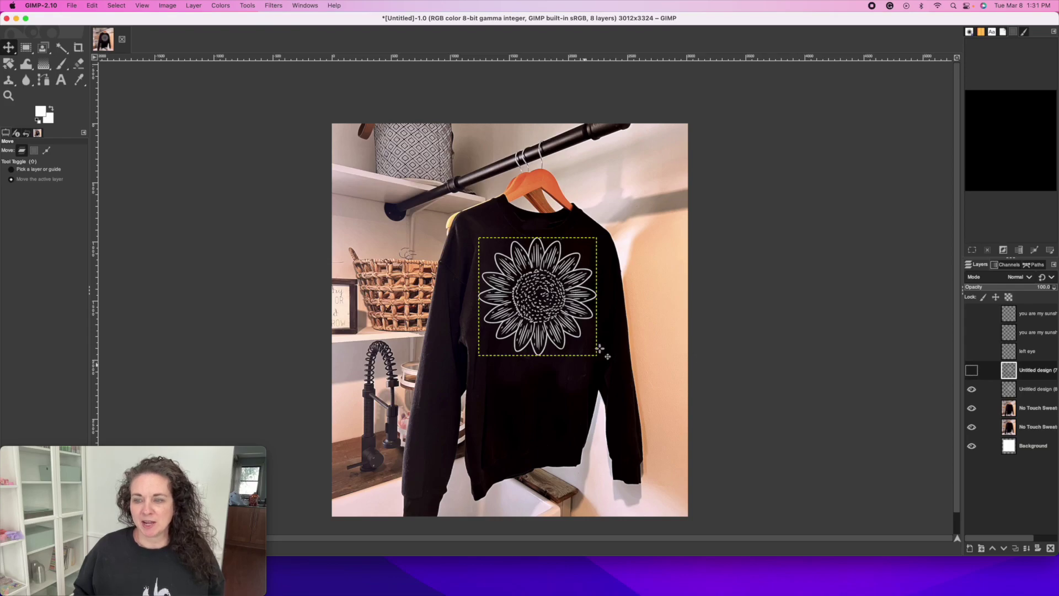
pyautogui.click(972, 390)
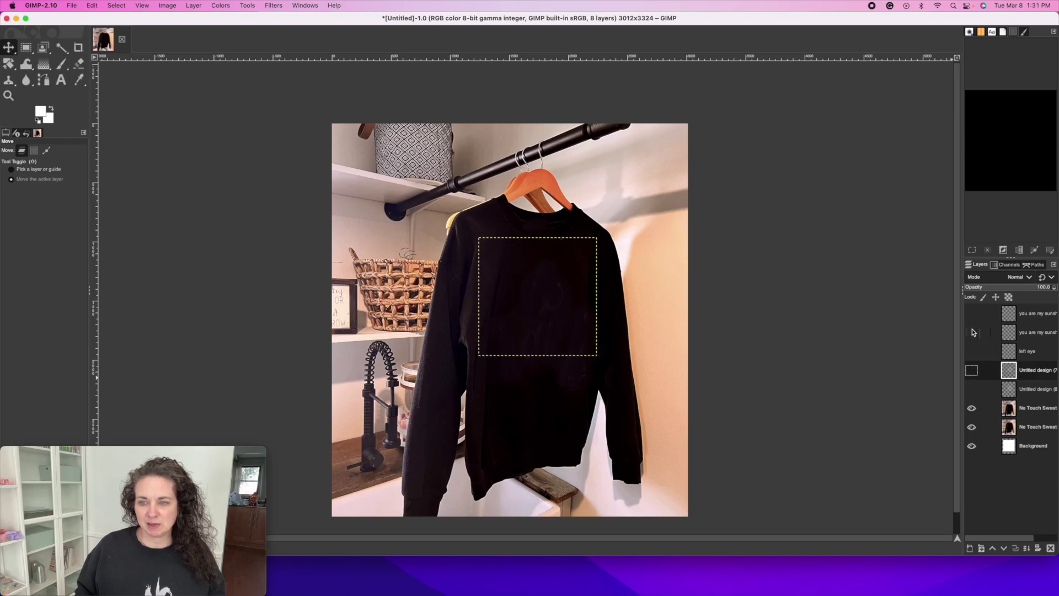
pyautogui.click(972, 333)
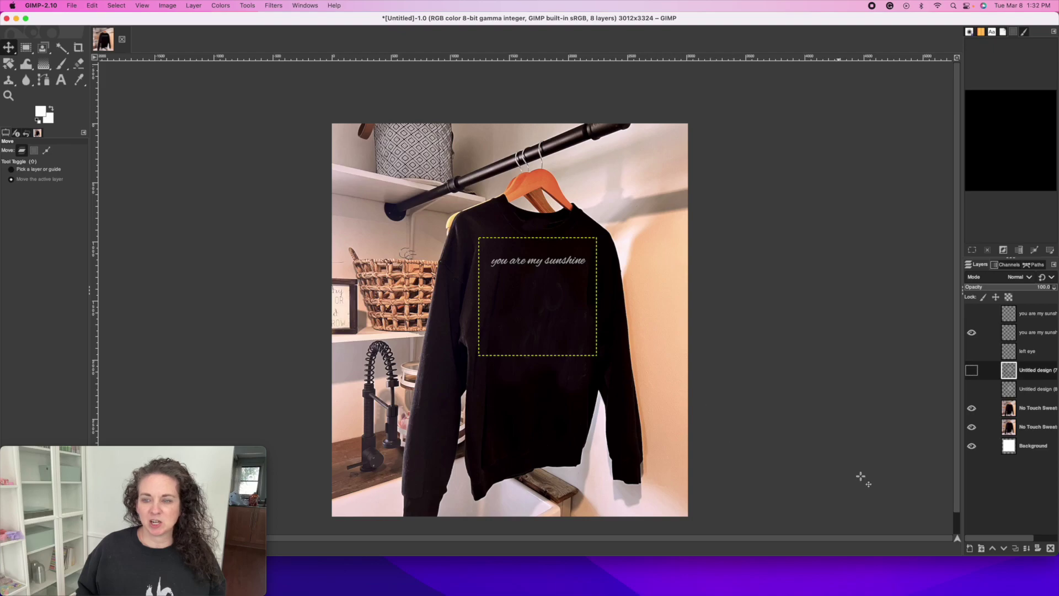
# - Select the upper No Touch Sweatshirt layer, then swap the visible text layer for the Untitled design (8) sunflower
pyautogui.click(1032, 409)
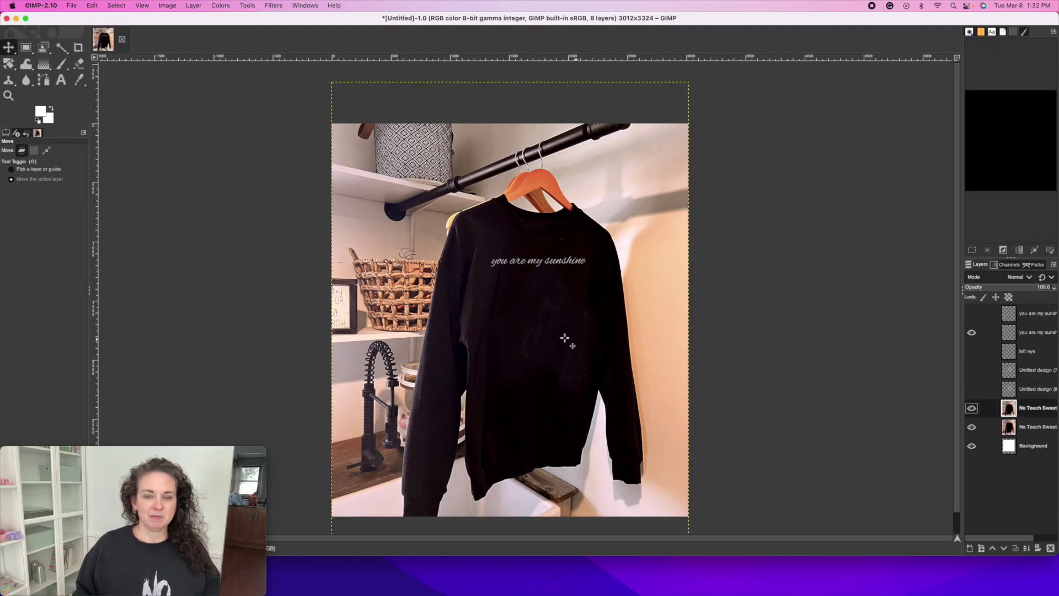
pyautogui.click(972, 332)
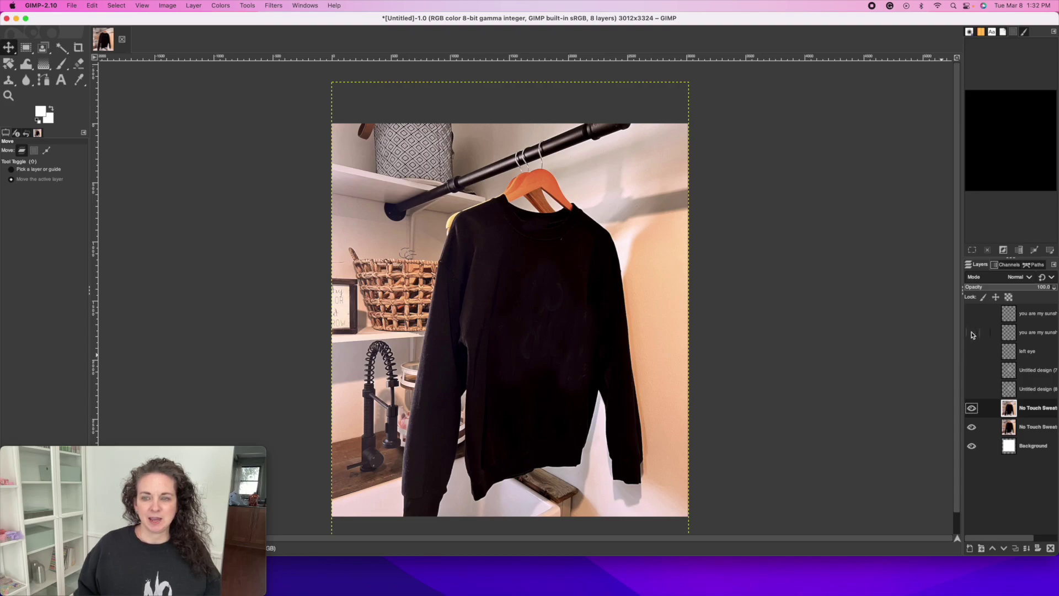
pyautogui.click(972, 390)
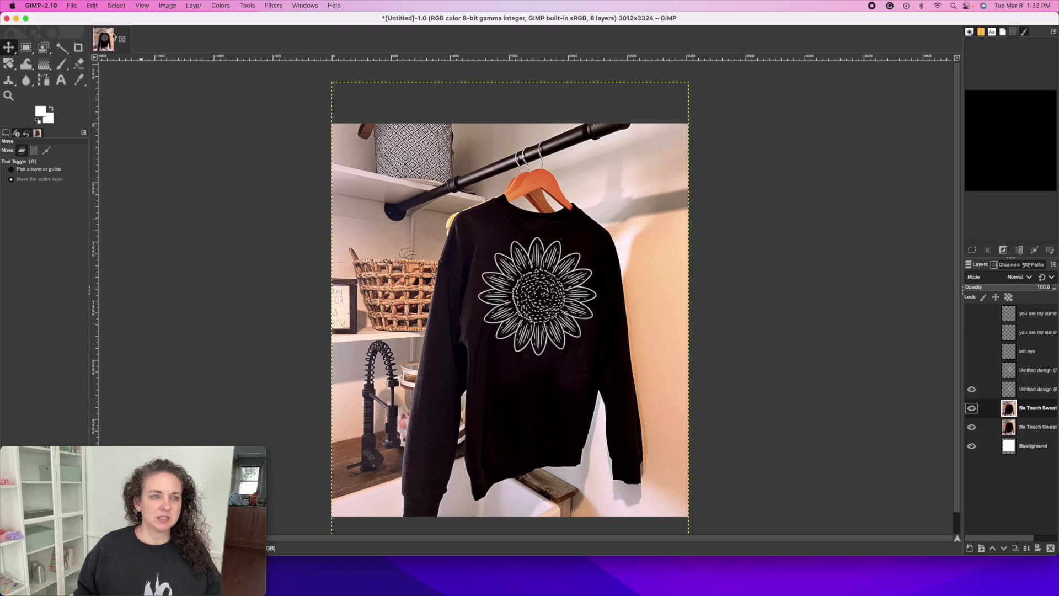
pyautogui.click(72, 6)
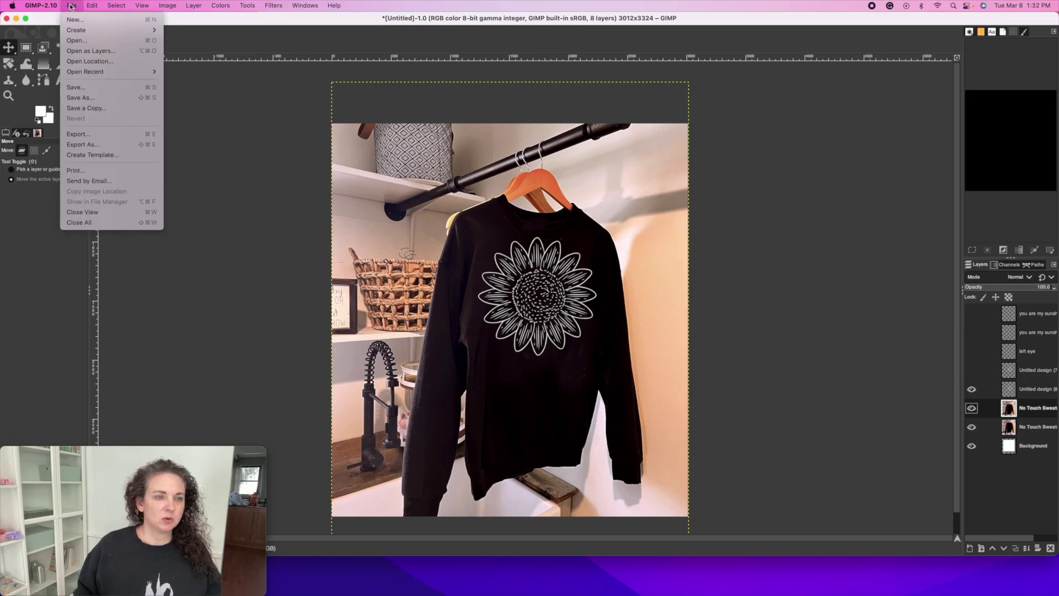
pyautogui.click(96, 99)
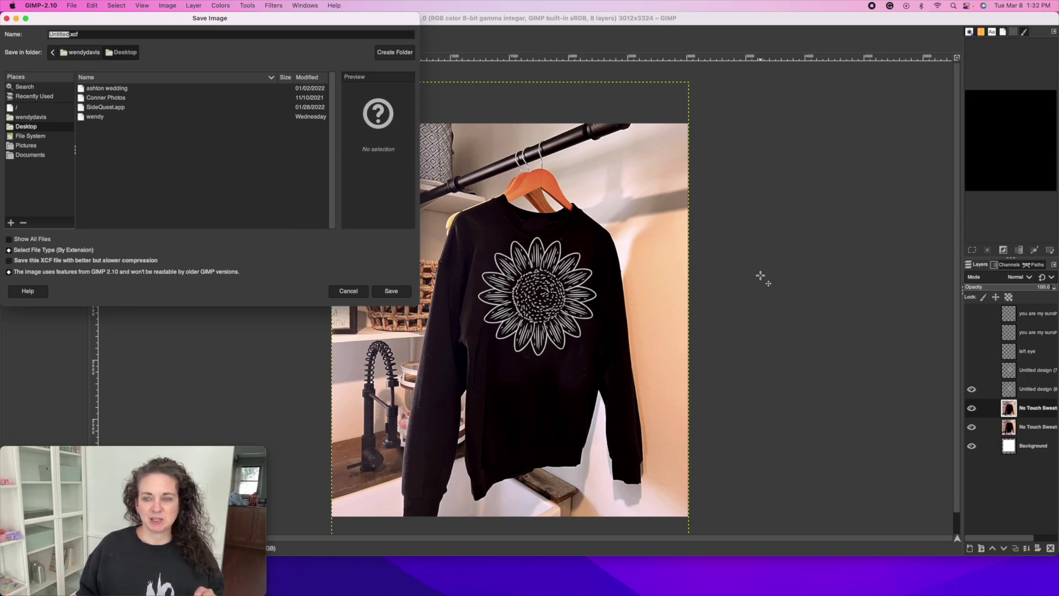
pyautogui.click(972, 389)
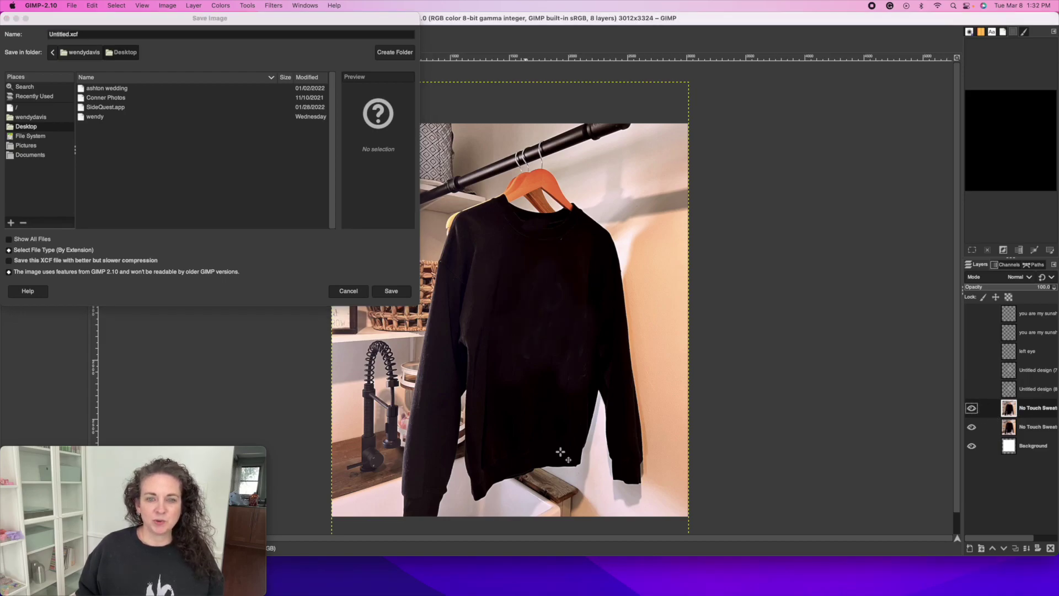
pyautogui.click(972, 390)
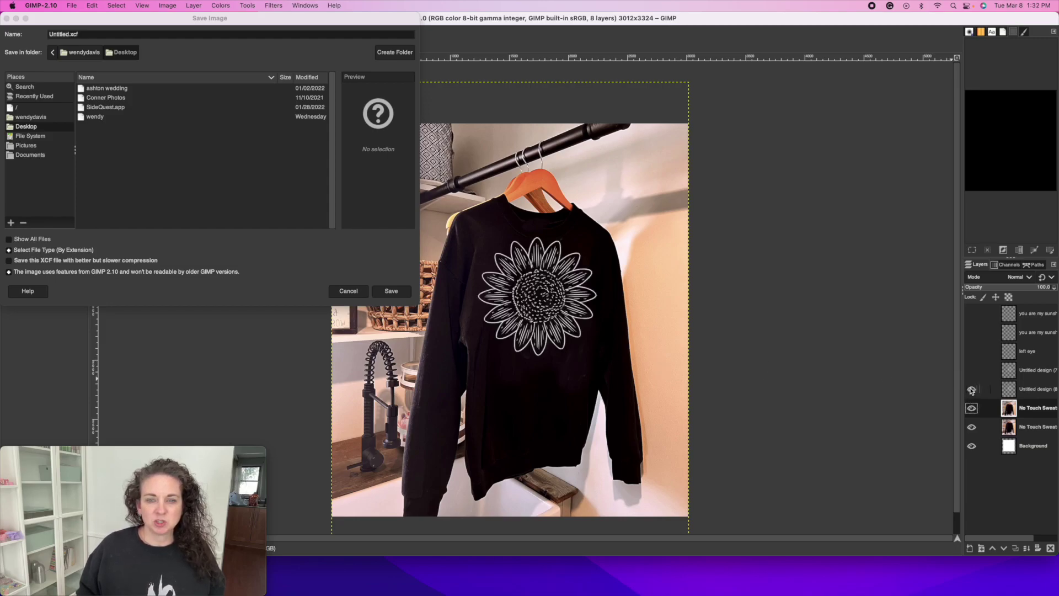
pyautogui.click(6, 18)
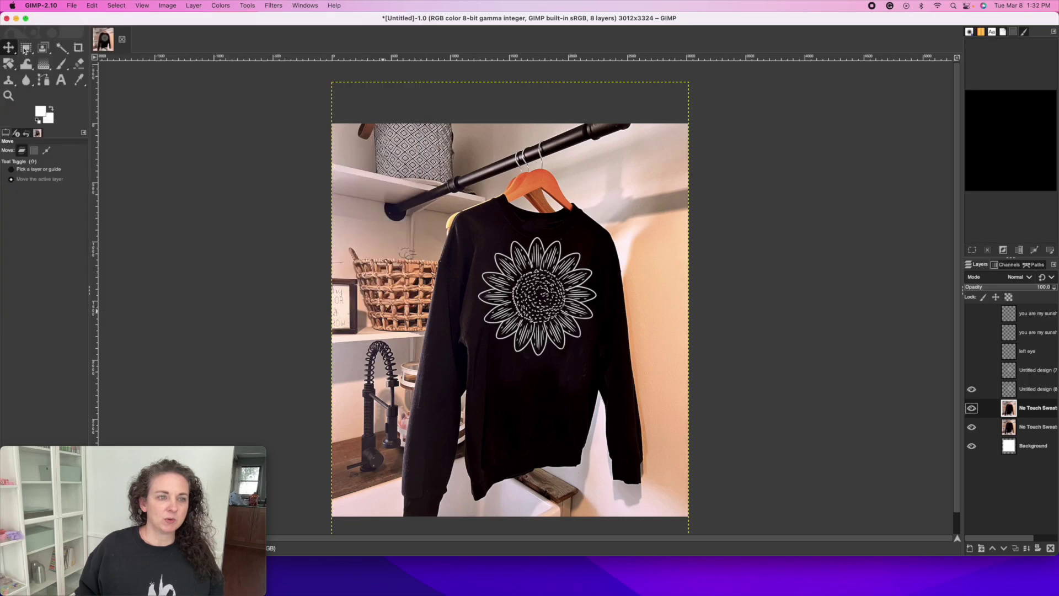
pyautogui.click(71, 7)
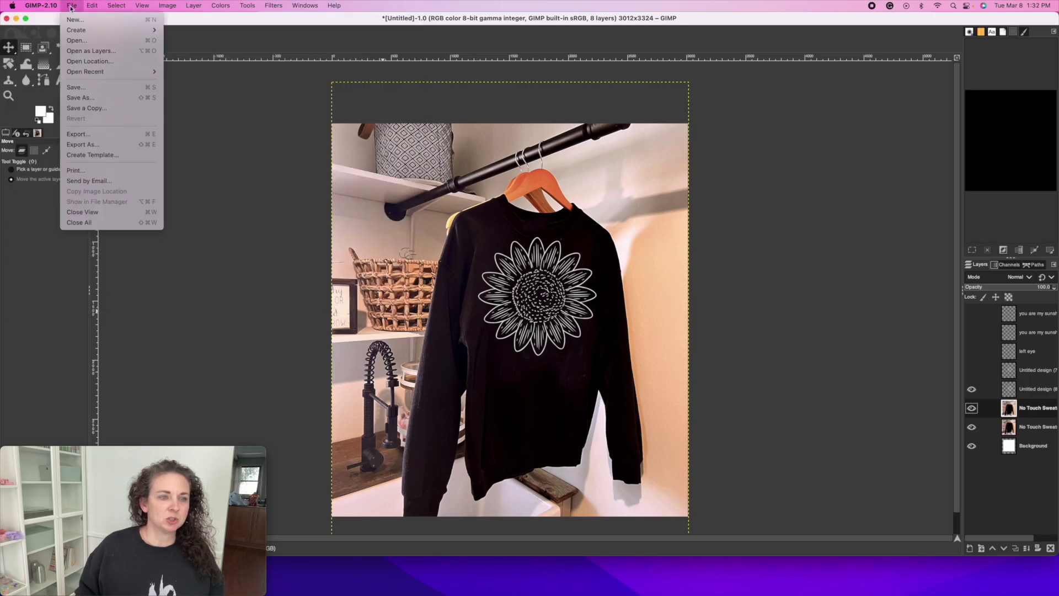
pyautogui.click(97, 145)
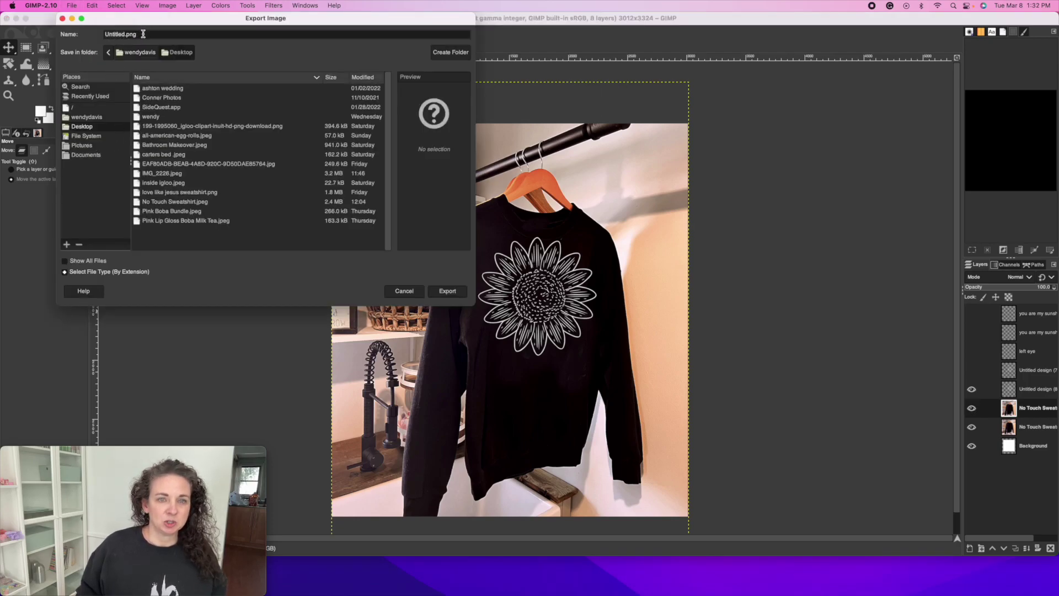
pyautogui.moveTo(143, 35); pyautogui.dragTo(97, 29)
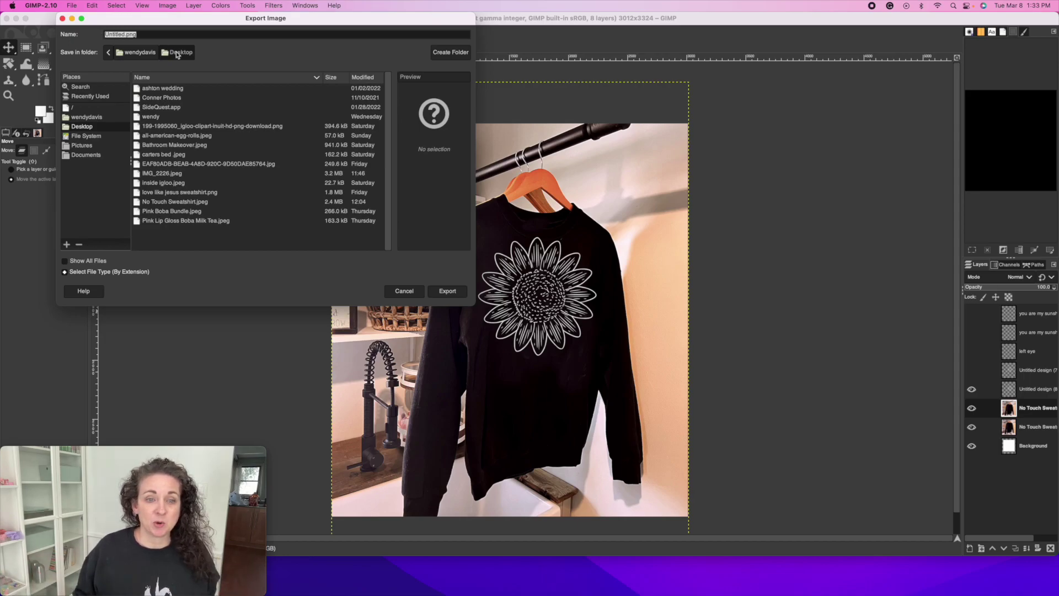
pyautogui.click(409, 291)
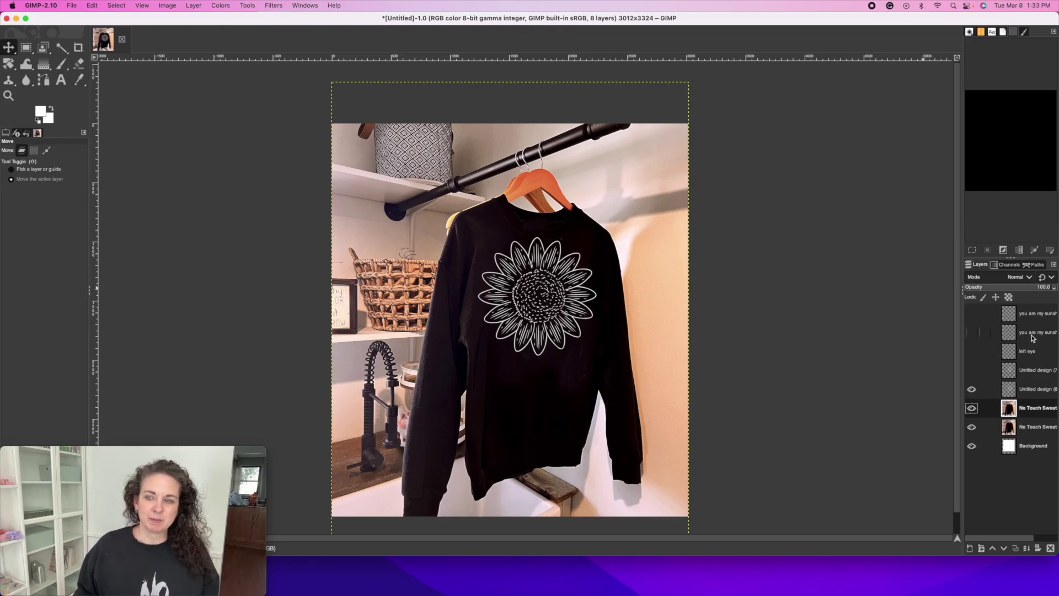
# - Show the lower "you are my sunshine" text layer and move it below the sunflower on the sweatshirt
pyautogui.click(973, 332)
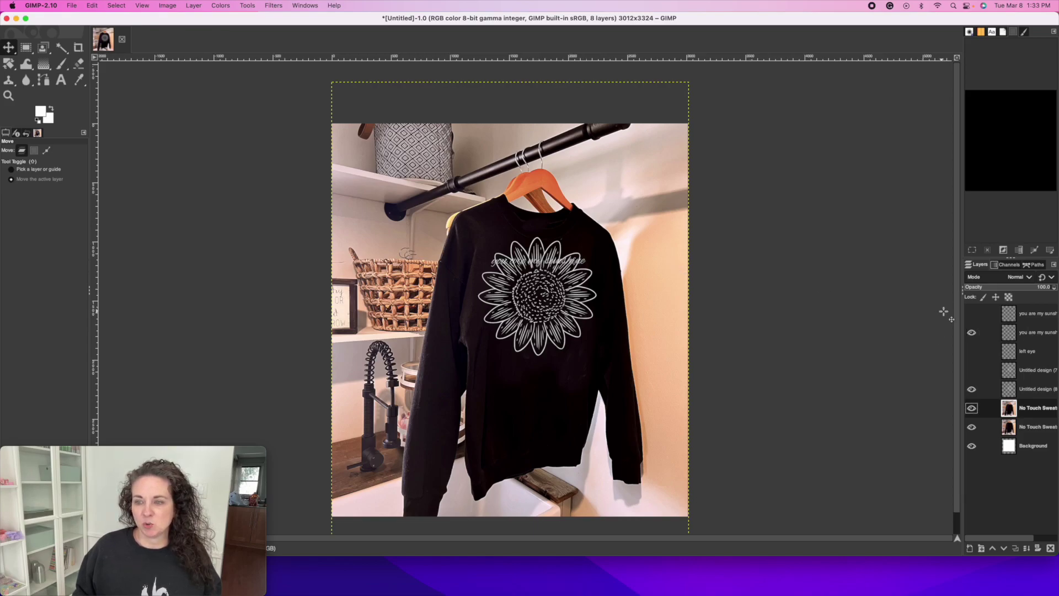
pyautogui.click(1028, 332)
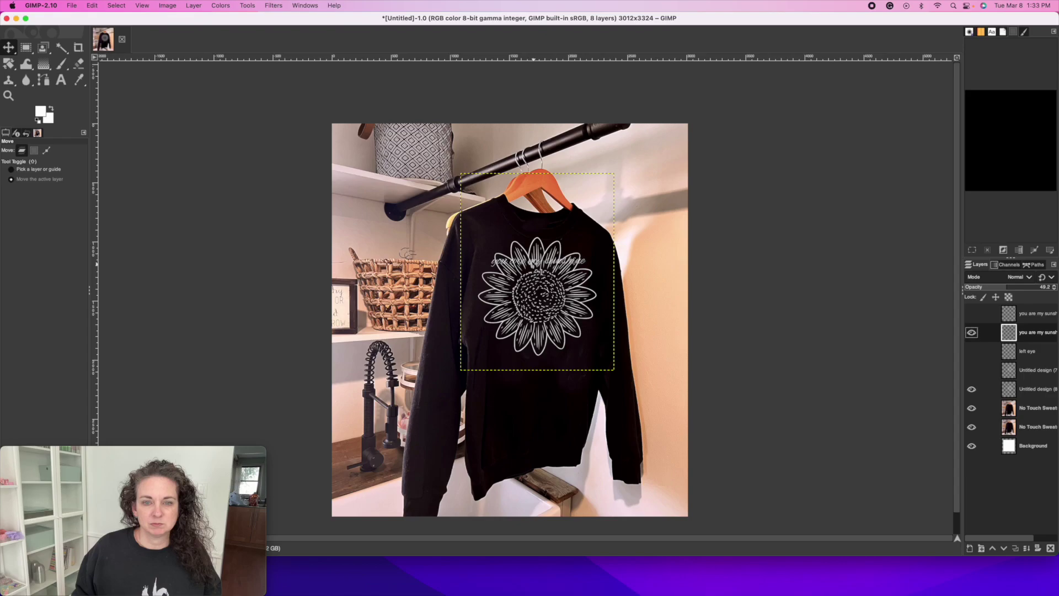
pyautogui.moveTo(538, 270); pyautogui.dragTo(528, 392)
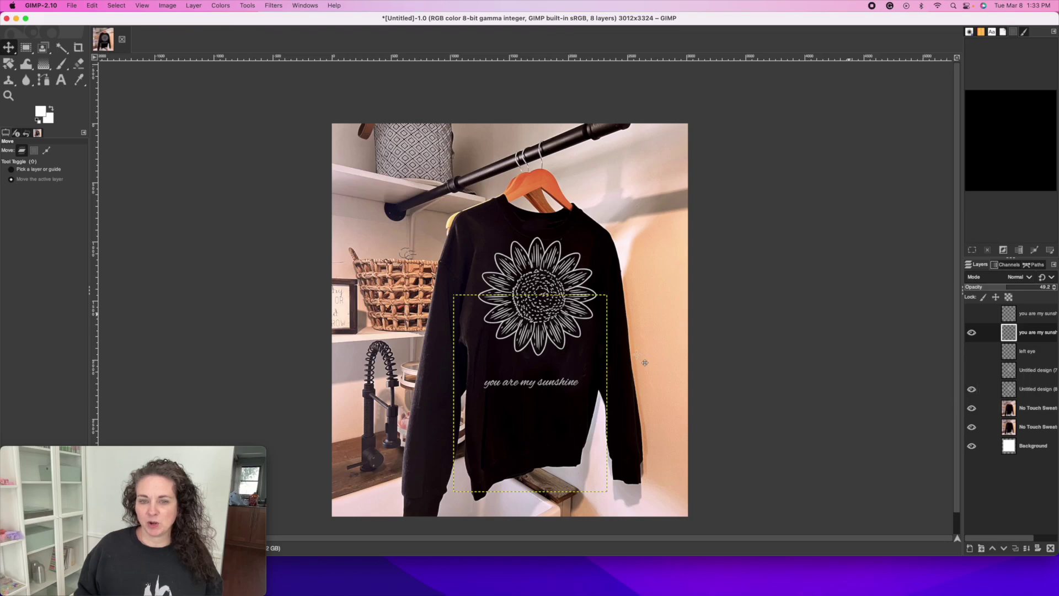
# - Set the opacity of the Untitled design (8) sunflower layer to about 76 so it blends into the sweatshirt
pyautogui.click(1032, 390)
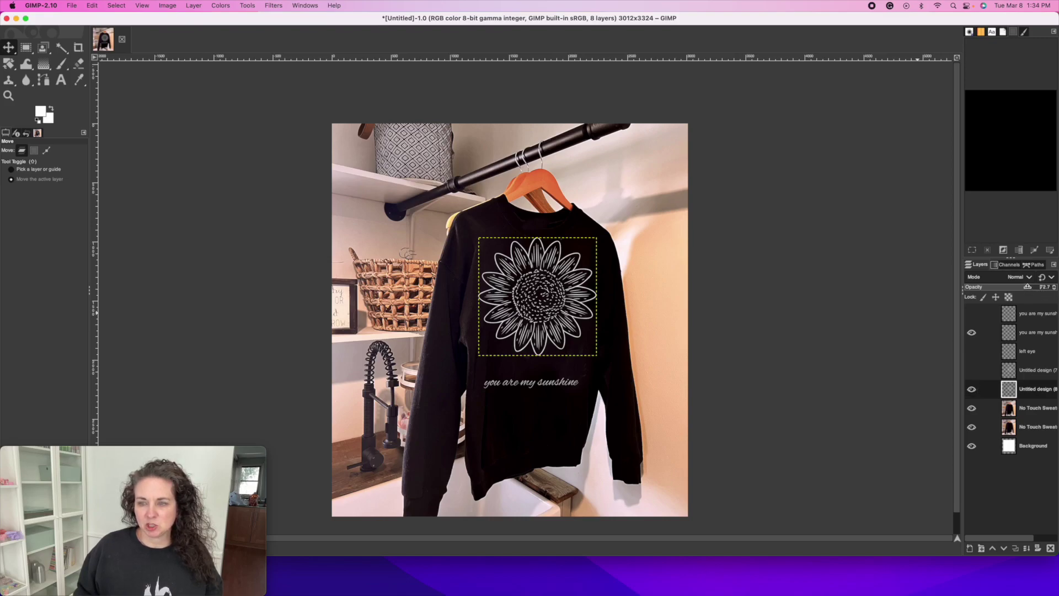
pyautogui.moveTo(1027, 286); pyautogui.dragTo(1052, 286)
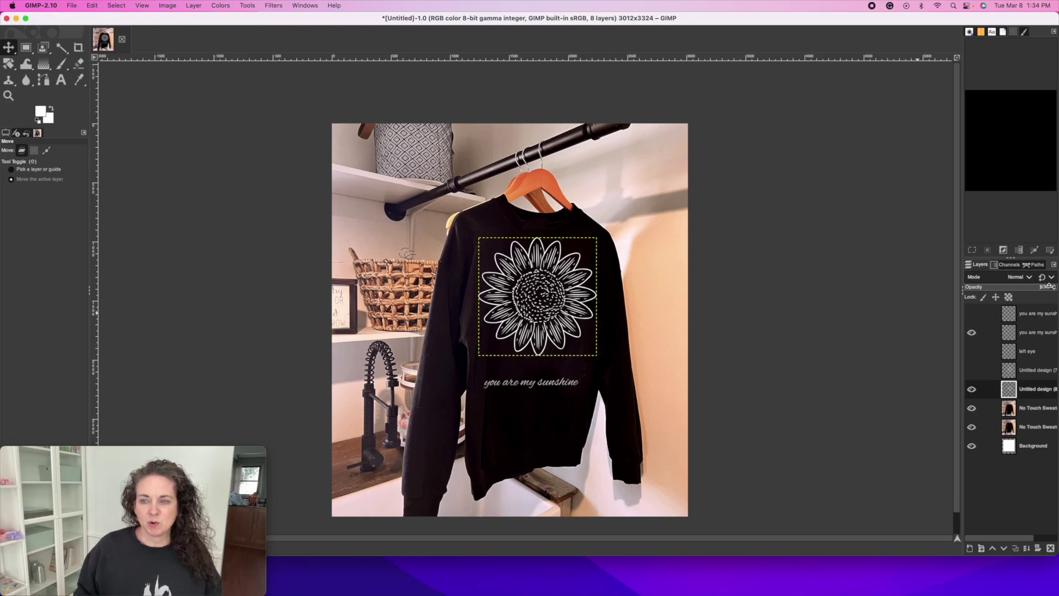
pyautogui.moveTo(1037, 287); pyautogui.dragTo(1033, 287)
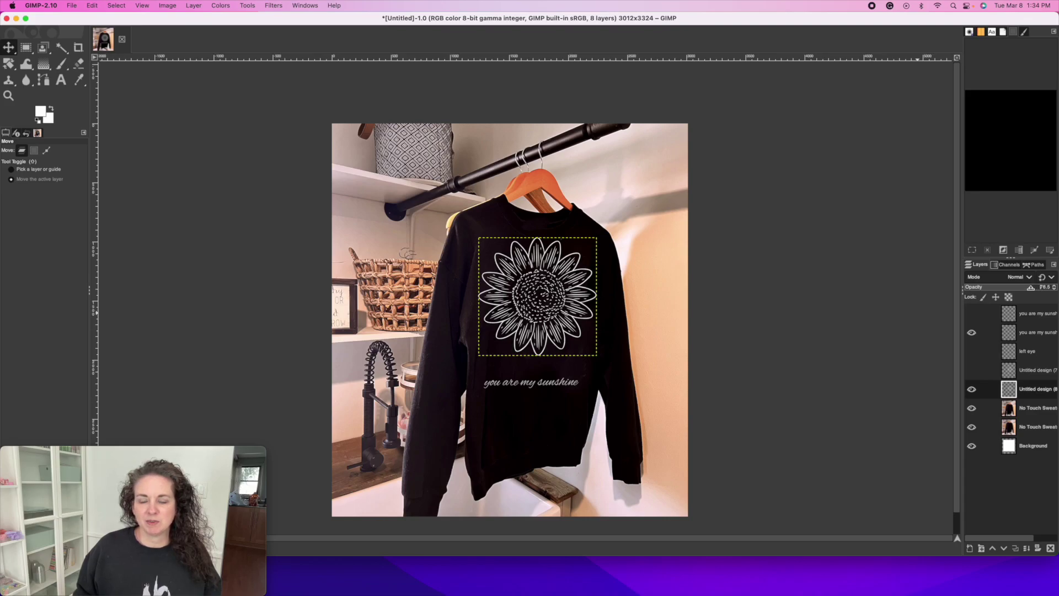
pyautogui.moveTo(1031, 287); pyautogui.dragTo(1029, 288)
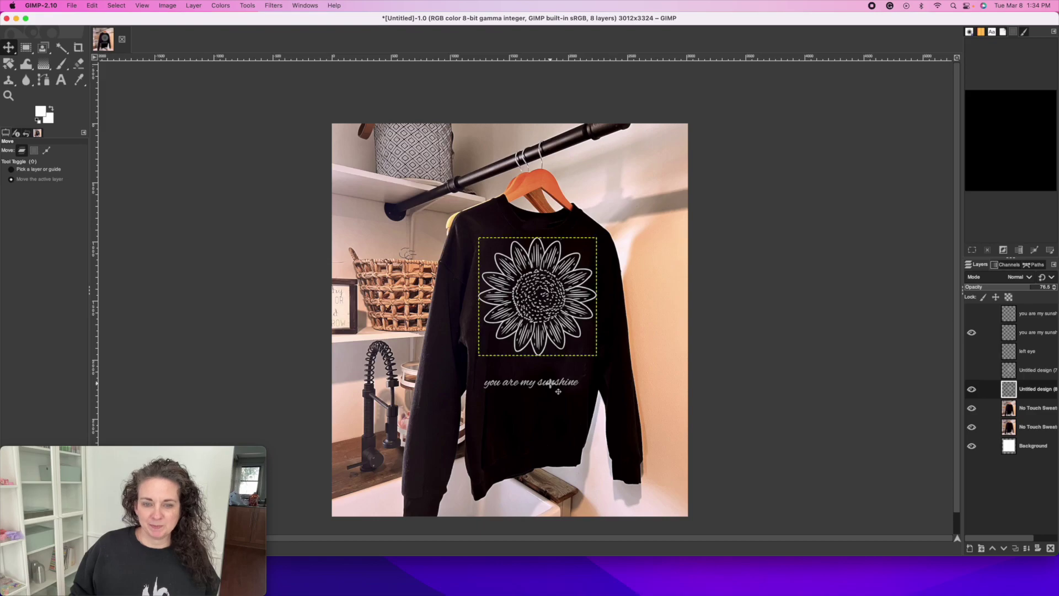
# - Fade the upper "you are my sunshine" text layer to 2.2 opacity and move it to the photo's upper-left area as a watermark
pyautogui.click(1029, 333)
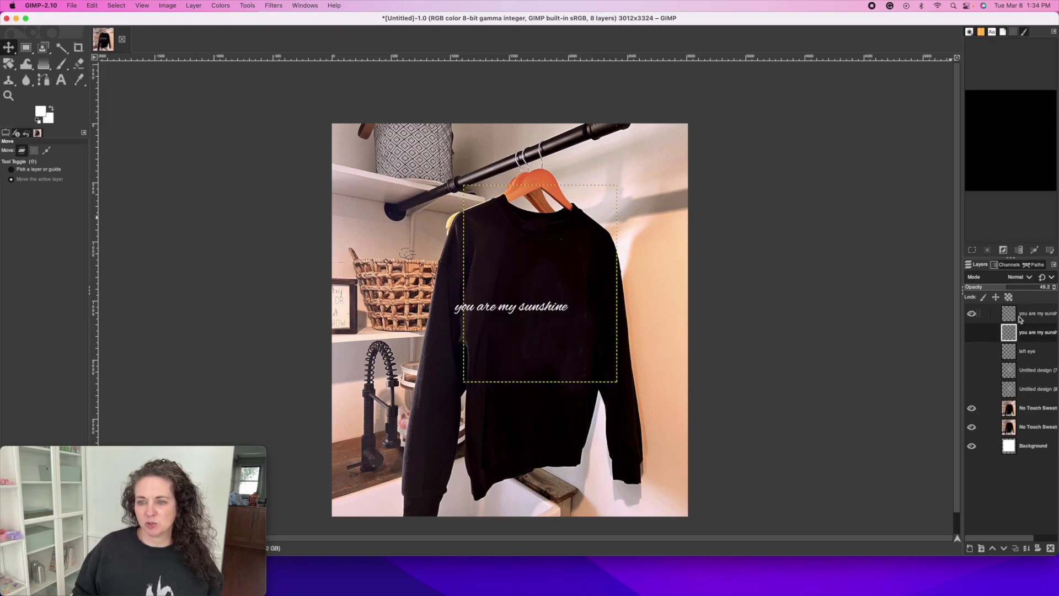
pyautogui.click(1025, 319)
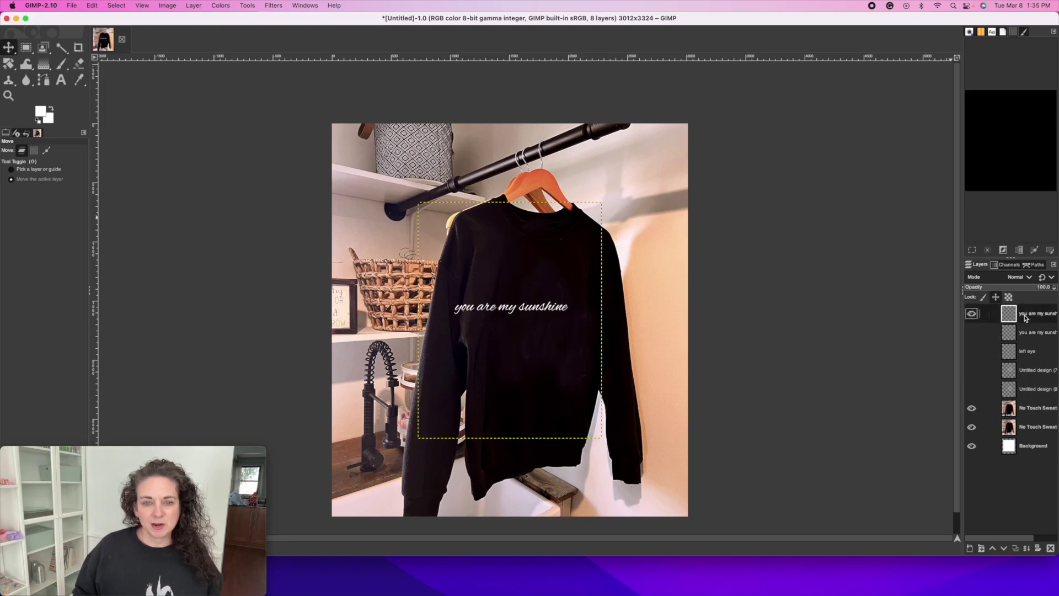
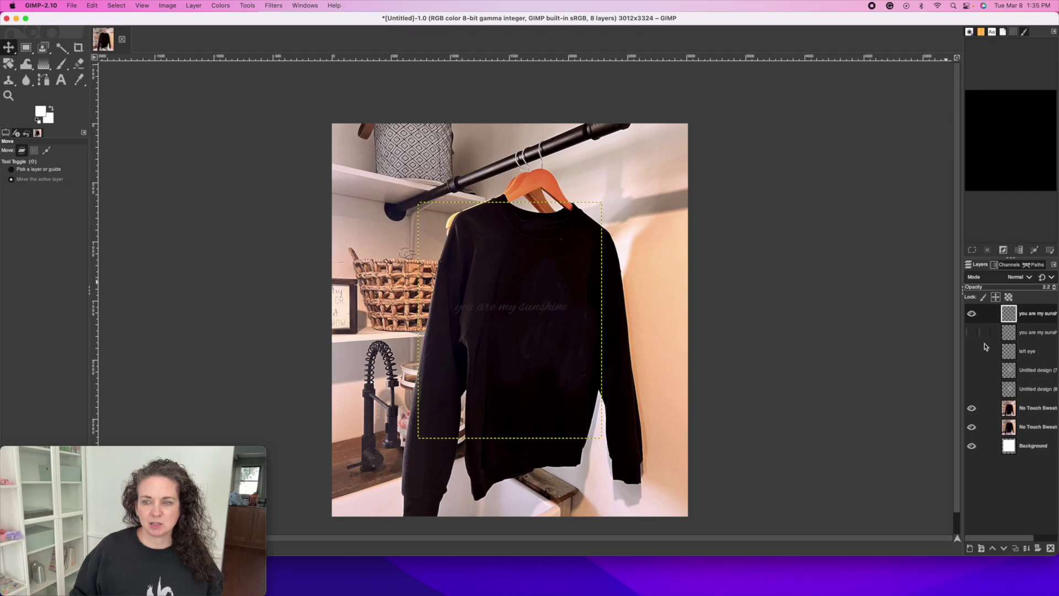
pyautogui.moveTo(510, 324); pyautogui.dragTo(423, 225)
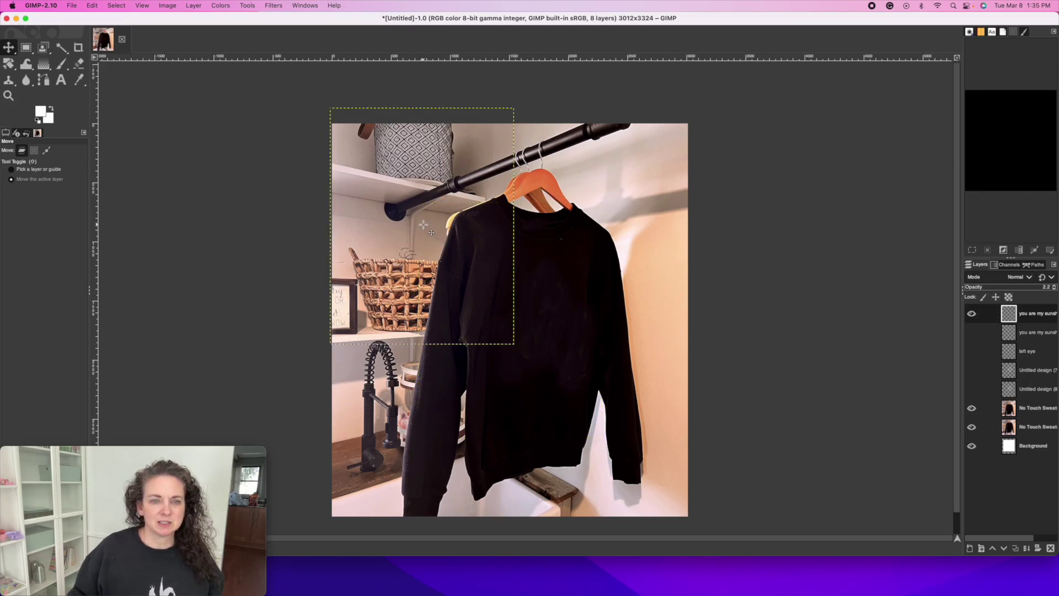
# - Duplicate the faded text layer and move the copy to the photo's lower-right area, across the sleeve
pyautogui.rightClick(1024, 313)
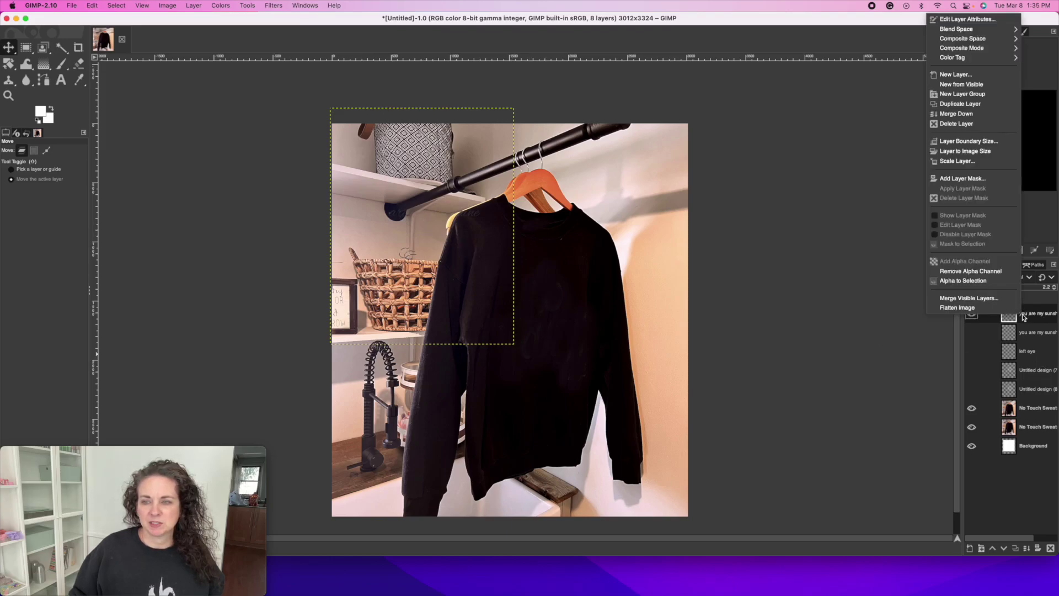
pyautogui.click(957, 105)
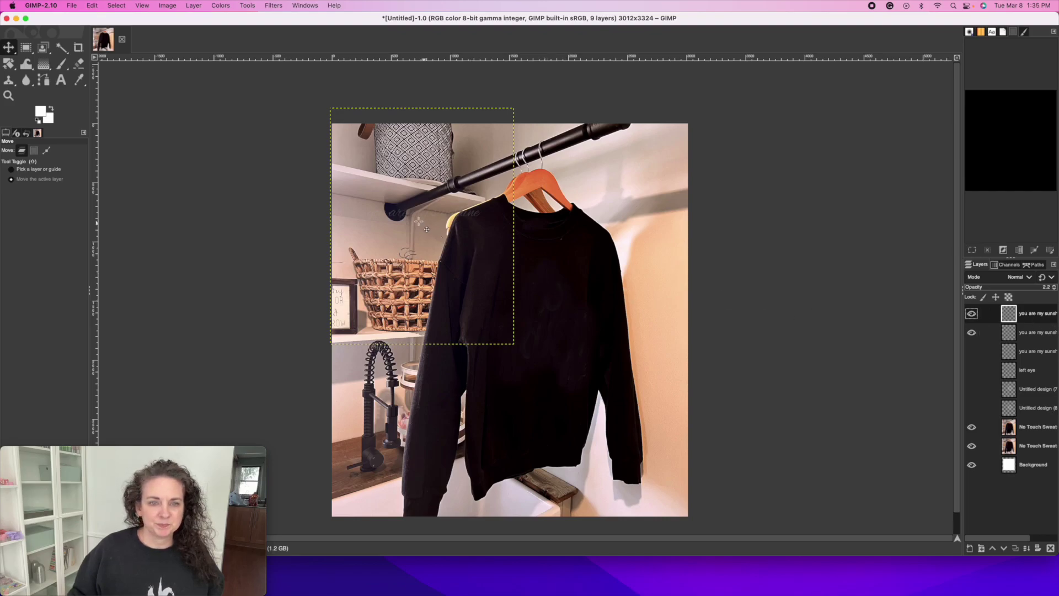
pyautogui.moveTo(417, 226); pyautogui.dragTo(612, 413)
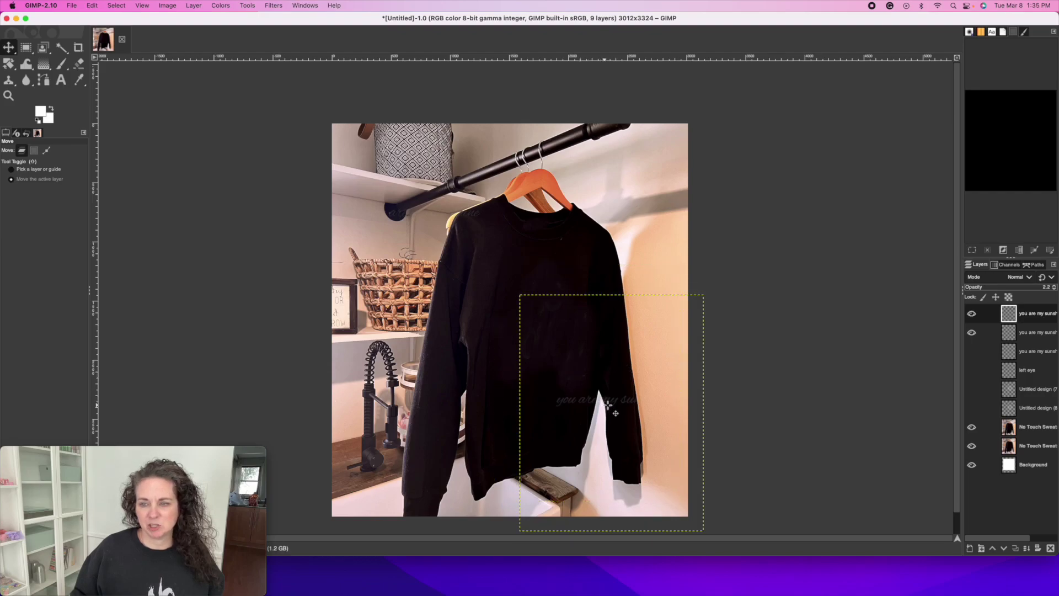
# - Duplicate the lower-right faded text layer and move the copy up to the photo's upper-right area, over the shoulder
pyautogui.rightClick(1010, 318)
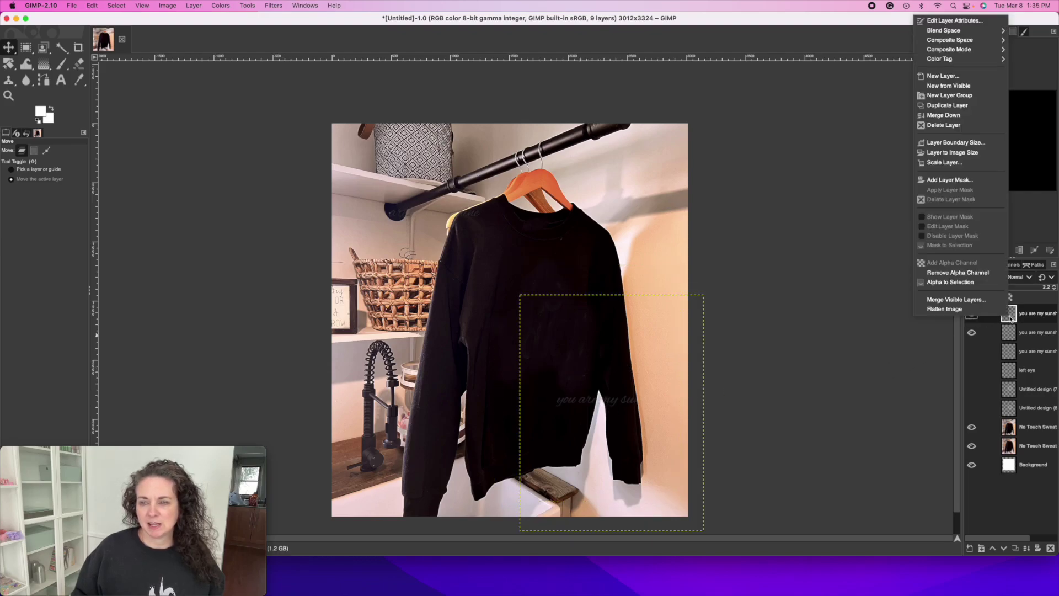
pyautogui.click(949, 109)
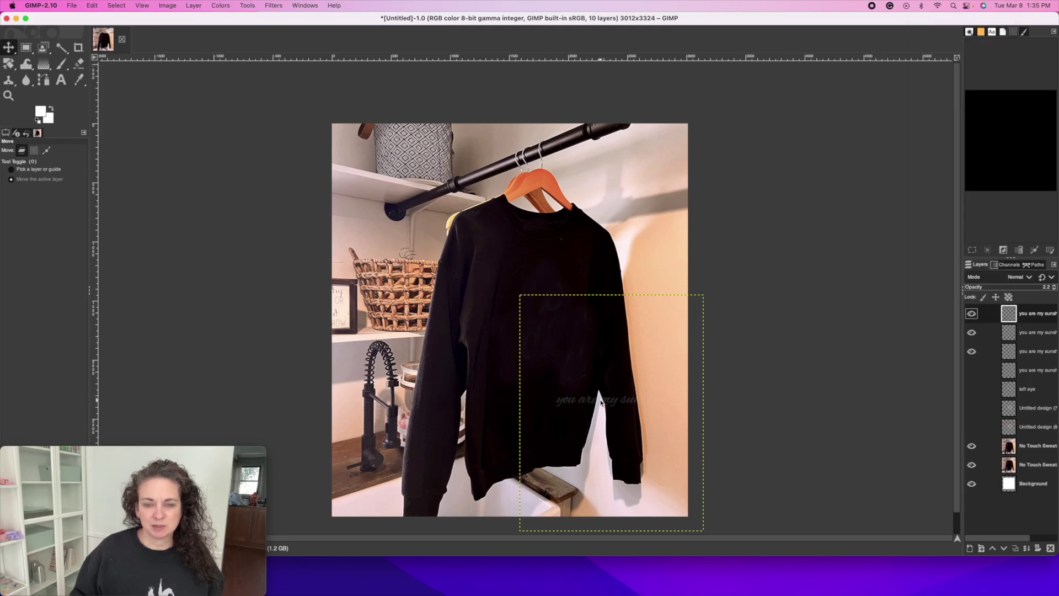
pyautogui.moveTo(604, 400); pyautogui.dragTo(609, 219)
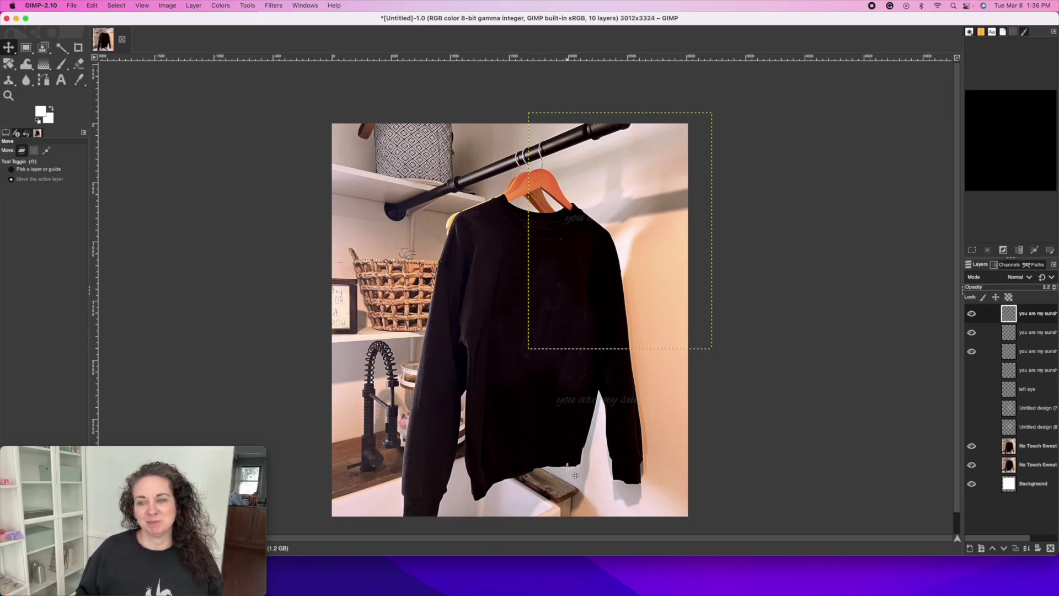
# - Hide the three faded "you are my sunshine" layers and show the Untitled design (8) sunflower layer
pyautogui.click(972, 314)
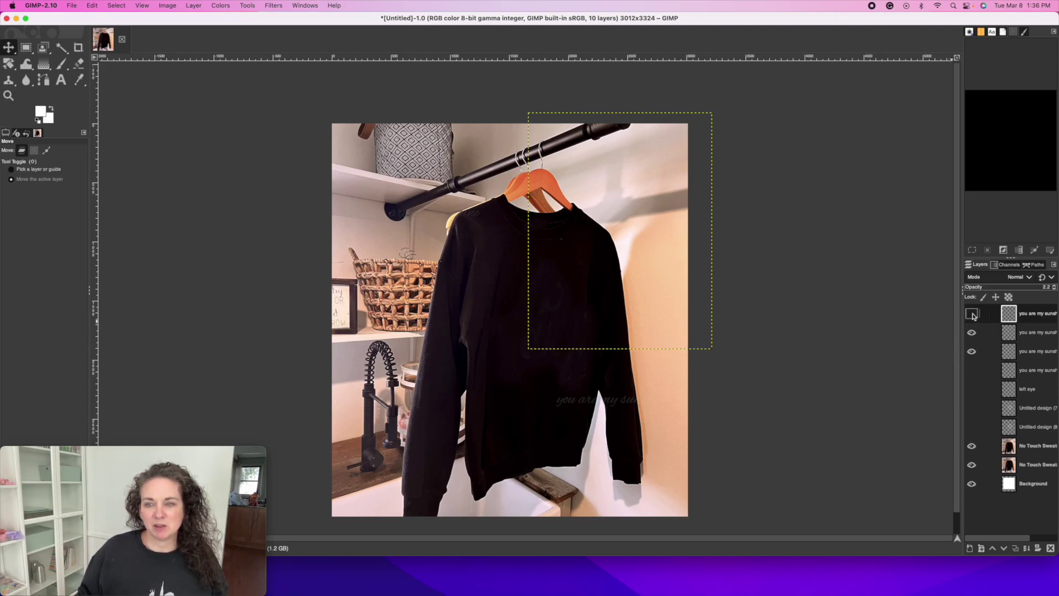
pyautogui.click(972, 332)
pyautogui.click(972, 351)
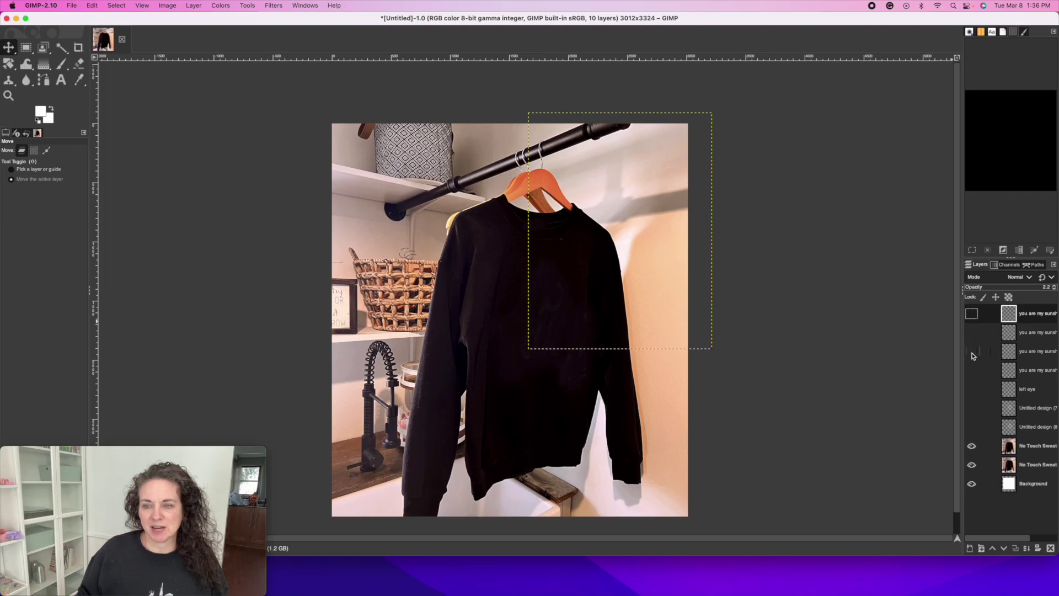
pyautogui.click(971, 427)
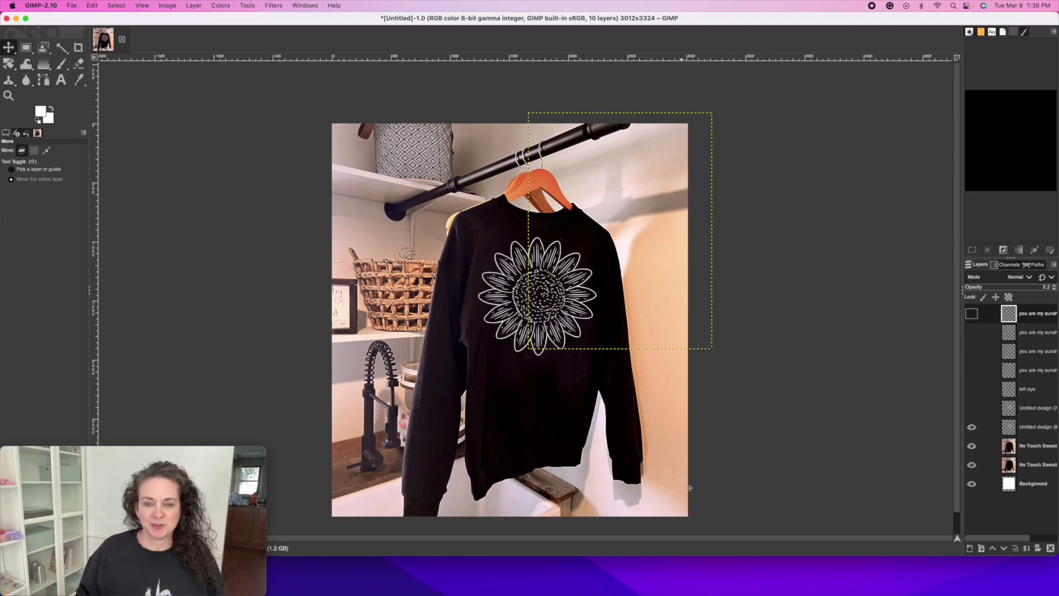